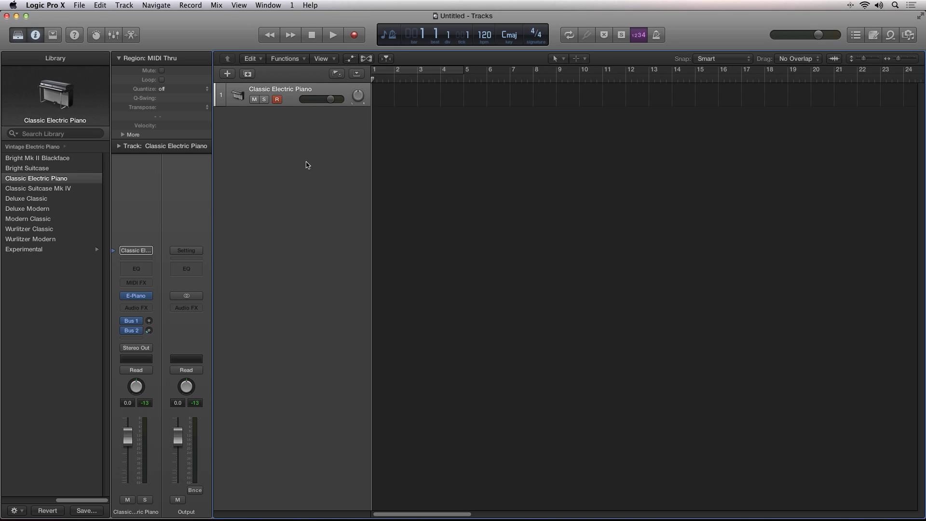
# Step: Hide the Library and add three new Software Instrument tracks to the project
pyautogui.click(18, 35)
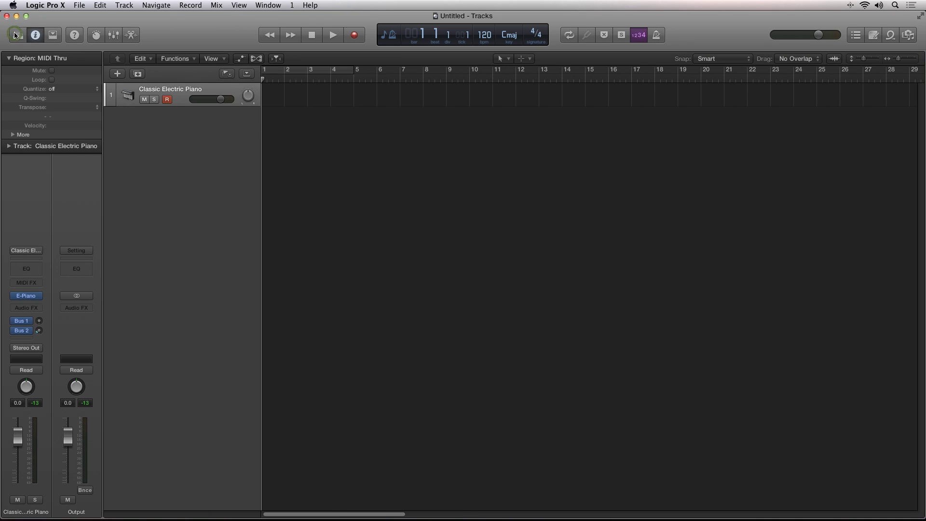
pyautogui.click(117, 73)
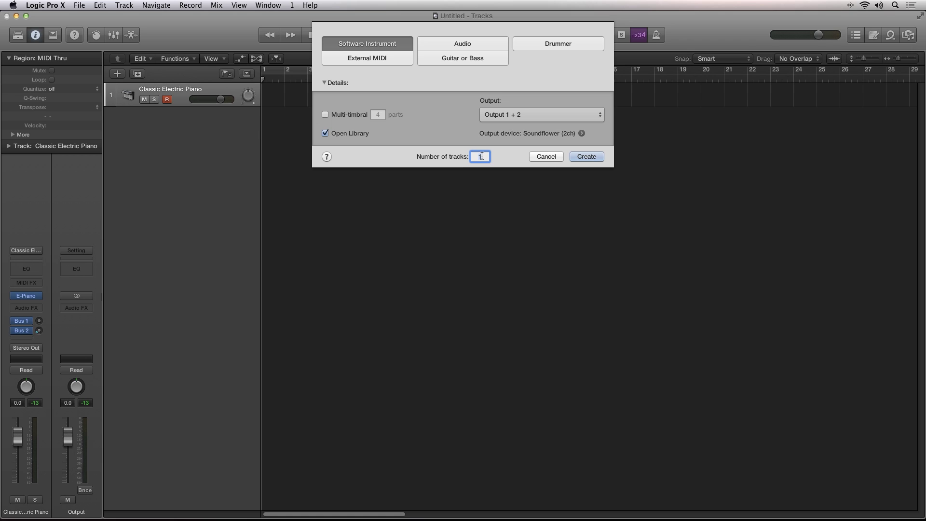
pyautogui.write('3')
pyautogui.click(586, 157)
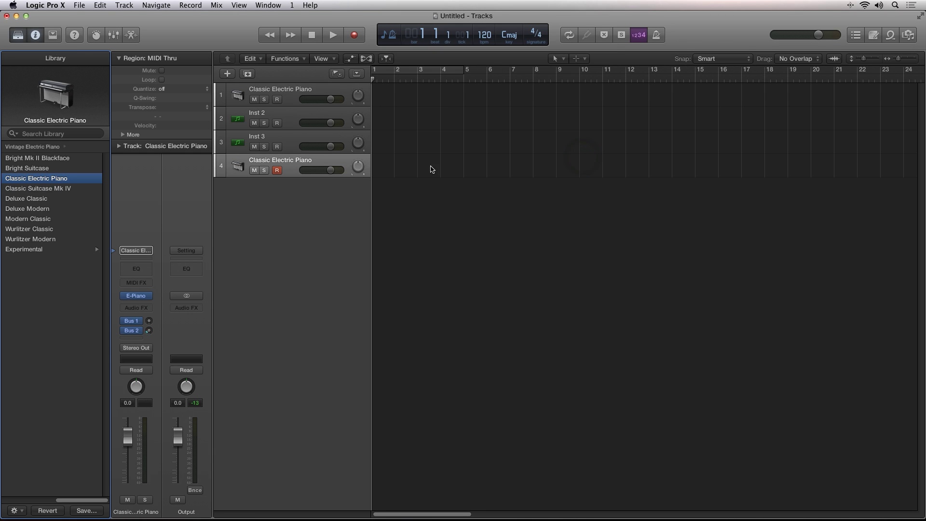
# Step: Load the ES1 synth in stereo on the Inst 2 track
pyautogui.click(287, 122)
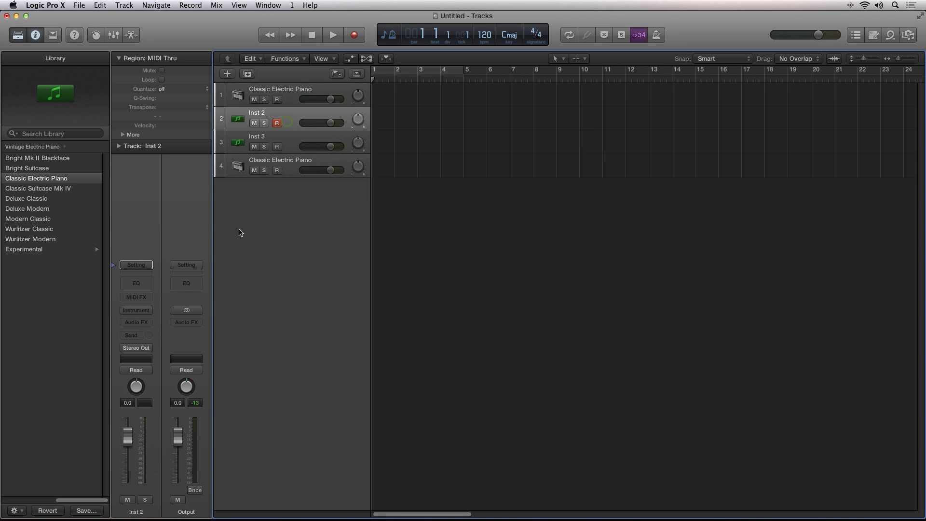
pyautogui.click(135, 311)
pyautogui.moveTo(166, 365)
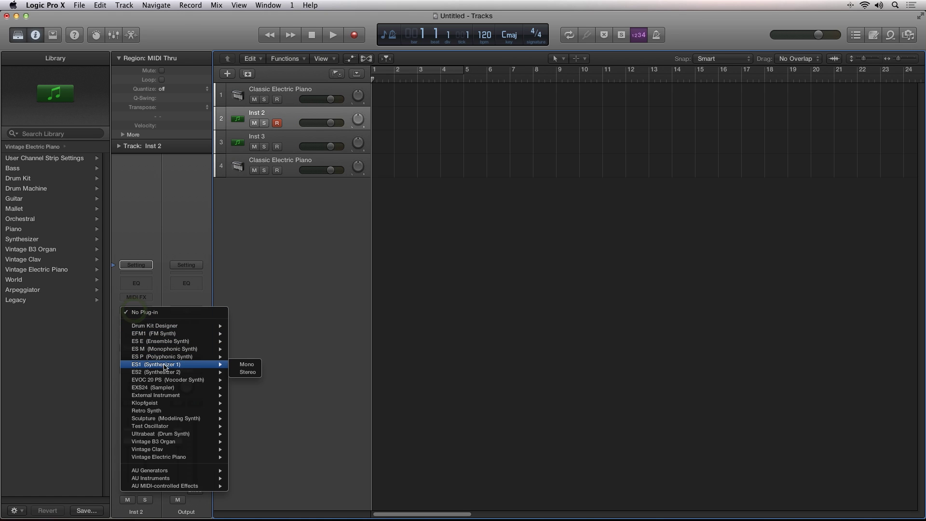
pyautogui.click(246, 373)
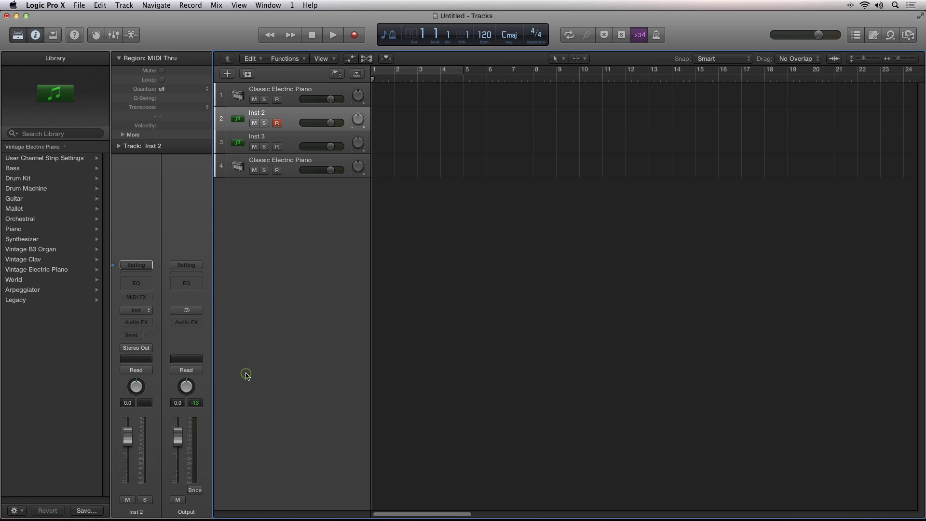
# Step: Try the Moog Pulse preset, then settle on the Full Range Synth preset and close ES1
pyautogui.click(130, 57)
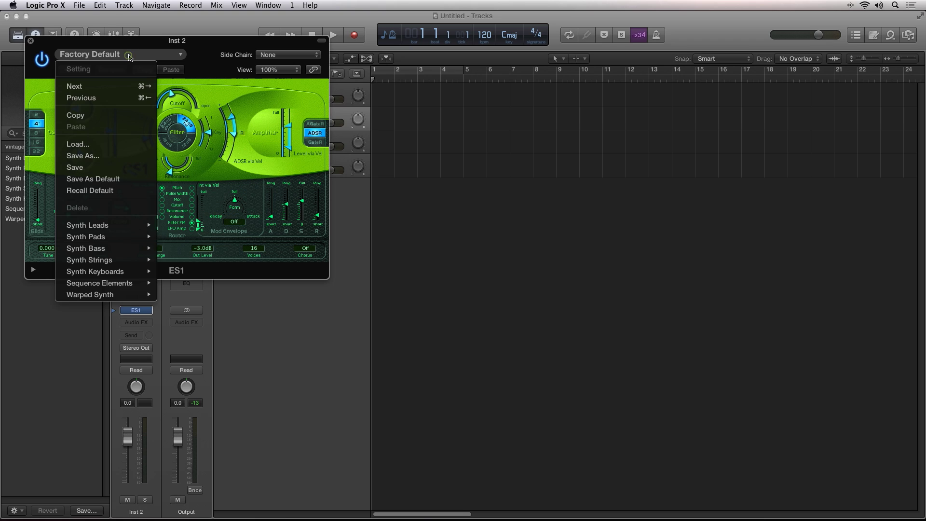
pyautogui.moveTo(139, 226)
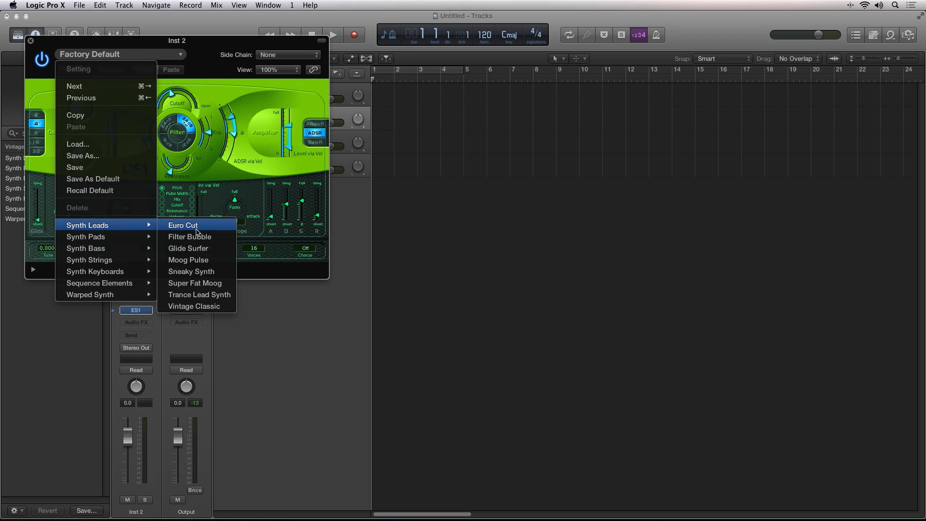
pyautogui.click(203, 261)
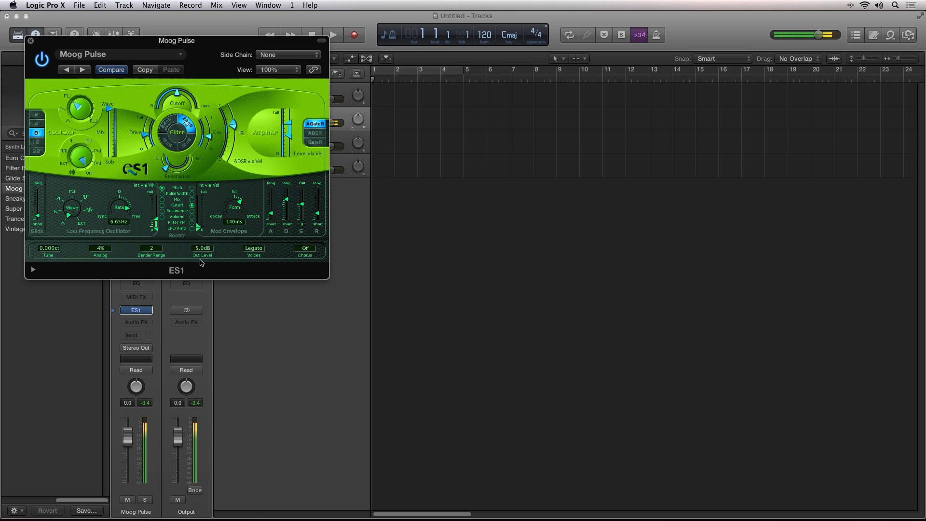
pyautogui.click(100, 50)
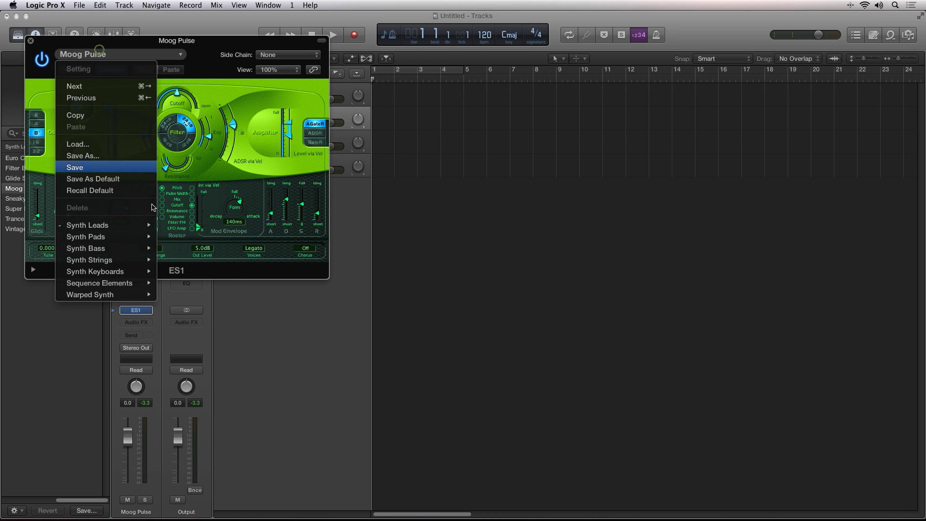
pyautogui.moveTo(142, 242)
pyautogui.moveTo(137, 271)
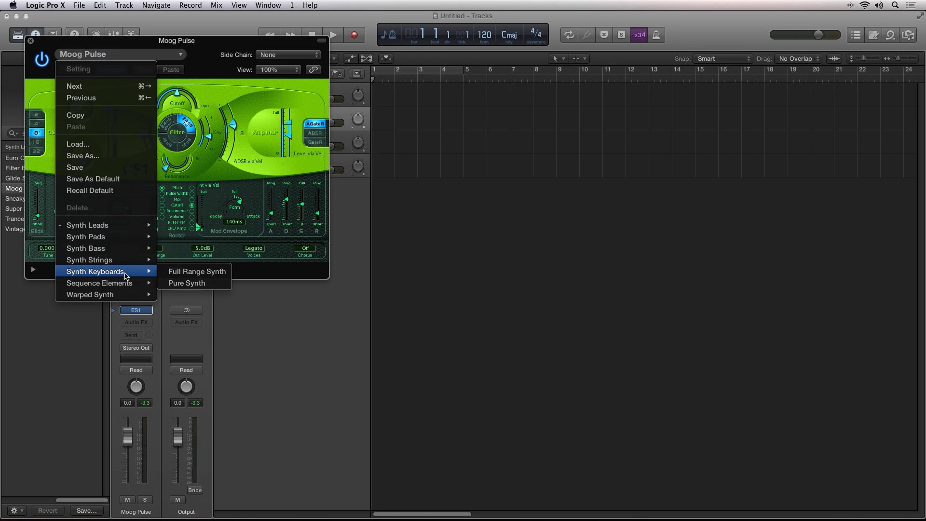
pyautogui.click(197, 272)
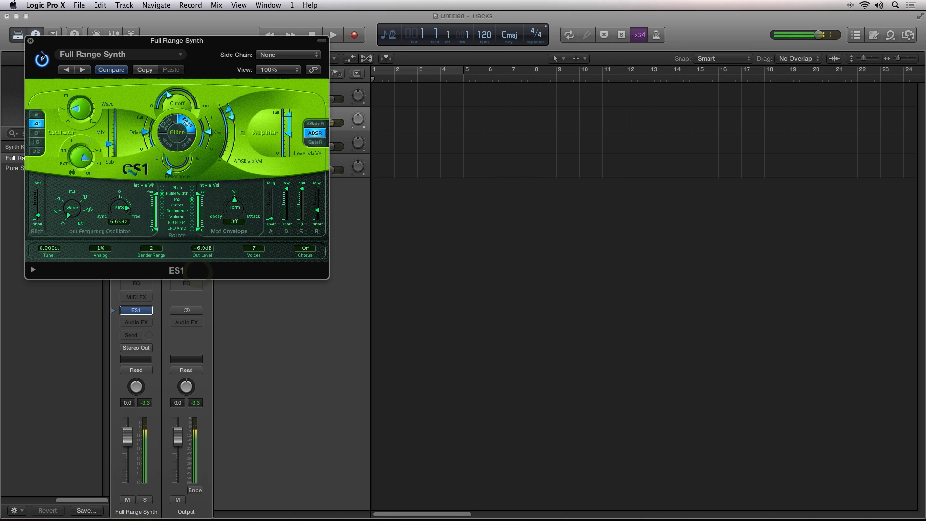
pyautogui.click(31, 41)
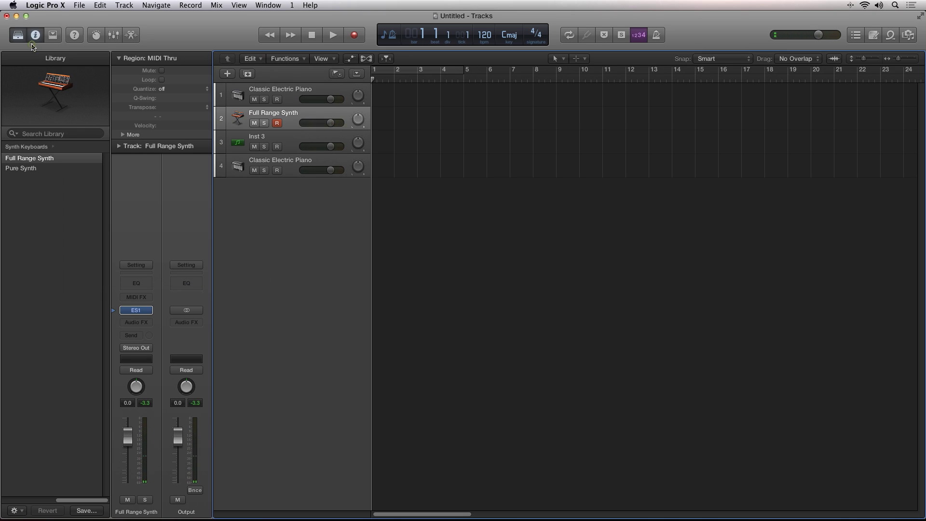
# Step: Load ES1 in stereo on Inst 3 at default settings, then select the second Classic Electric Piano track
pyautogui.click(284, 136)
pyautogui.click(135, 310)
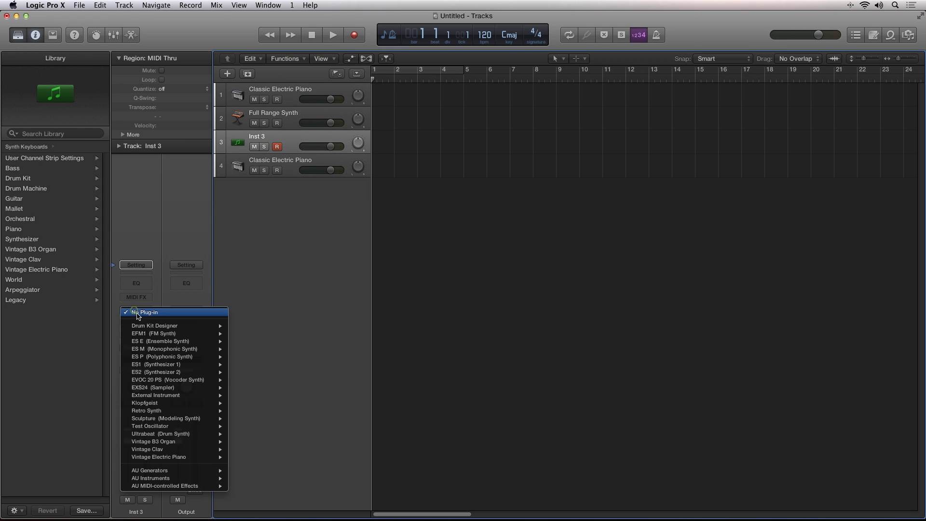
pyautogui.moveTo(161, 365)
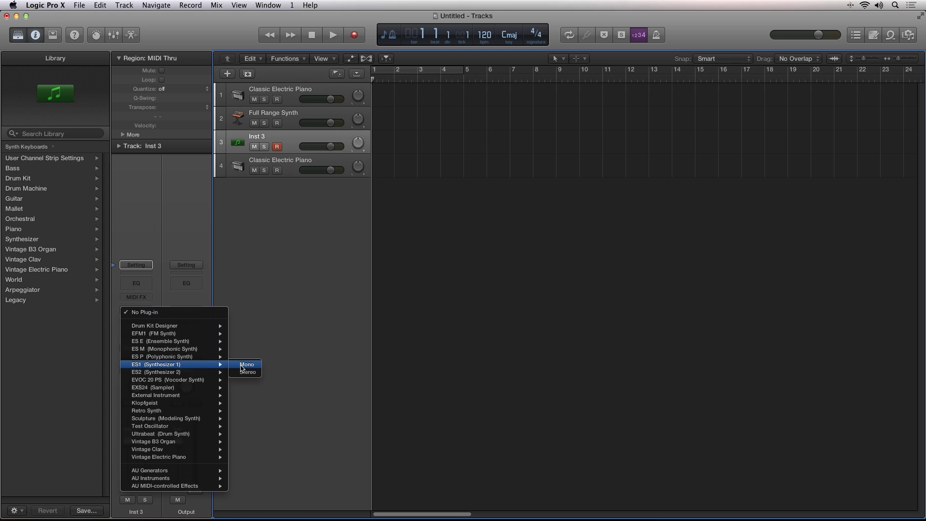
pyautogui.click(245, 372)
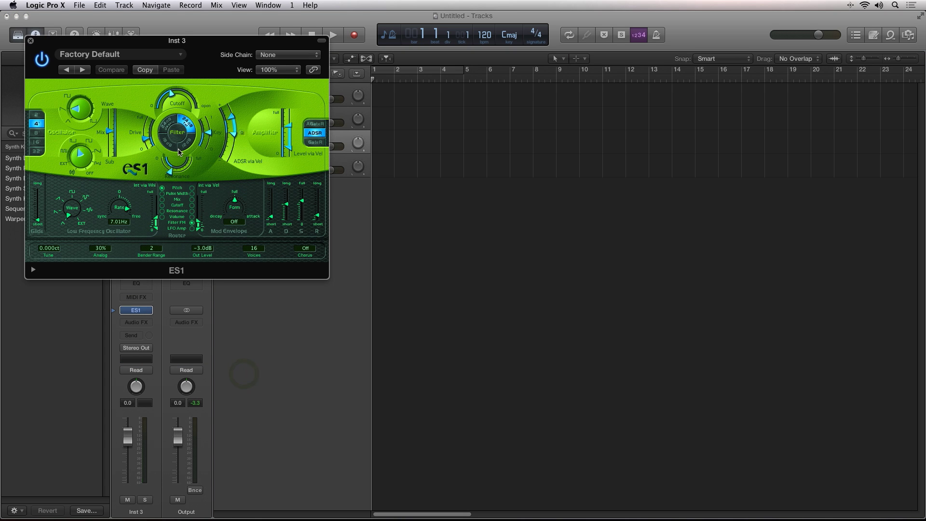
pyautogui.click(30, 41)
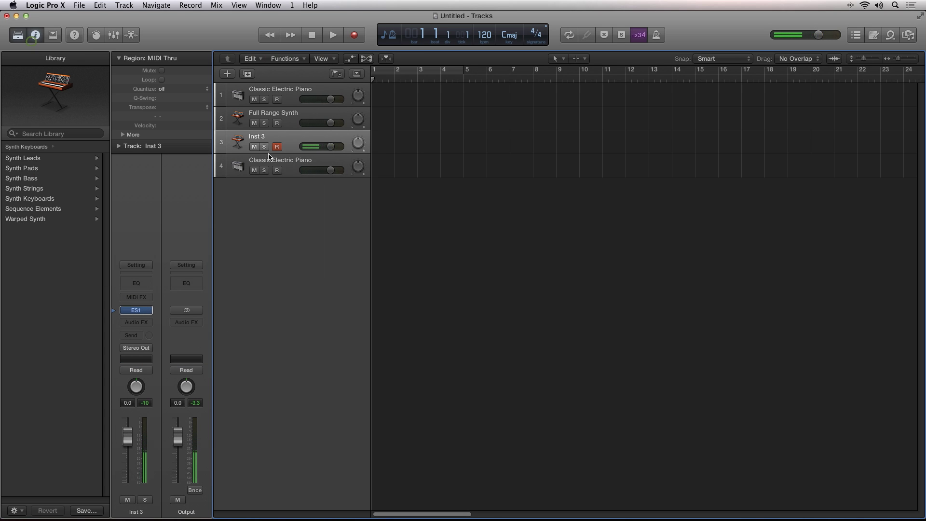
pyautogui.click(288, 167)
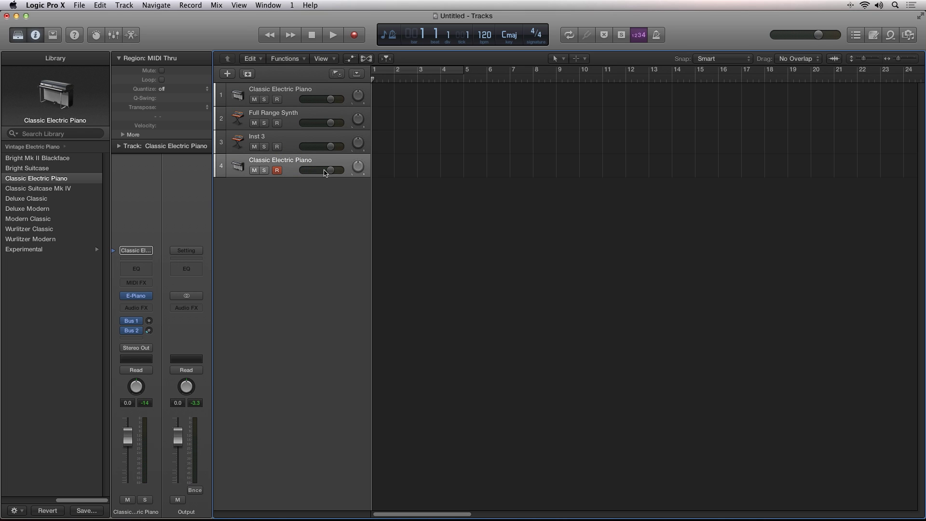
# Step: Zoom in, select Full Range Synth, Inst 3 and Classic Electric Piano, and choose Create Track Stack
pyautogui.keyDown('ctrl'); pyautogui.keyDown('alt'); pyautogui.click(478, 189); pyautogui.keyUp('alt'); pyautogui.keyUp('ctrl')
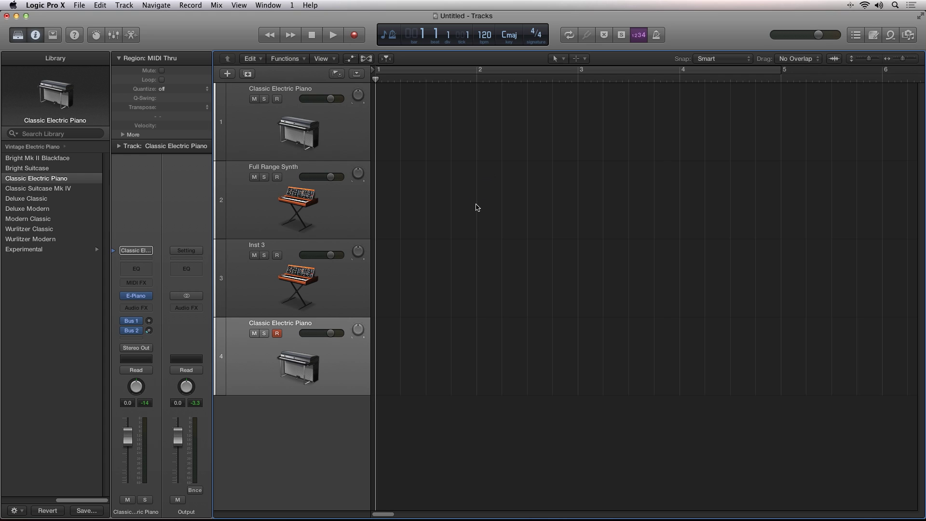
pyautogui.click(336, 199)
pyautogui.keyDown('shift'); pyautogui.click(341, 289); pyautogui.keyUp('shift')
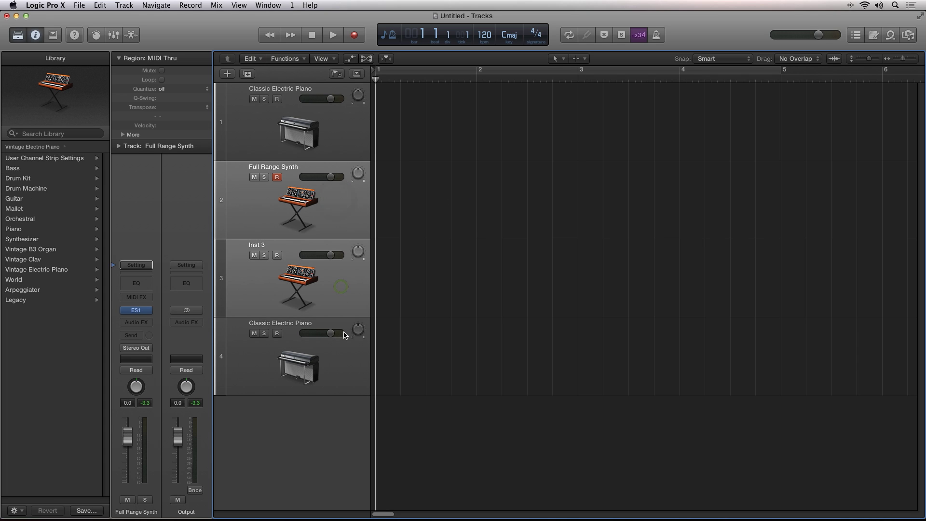
pyautogui.keyDown('shift'); pyautogui.click(338, 361); pyautogui.keyUp('shift')
pyautogui.rightClick(333, 293)
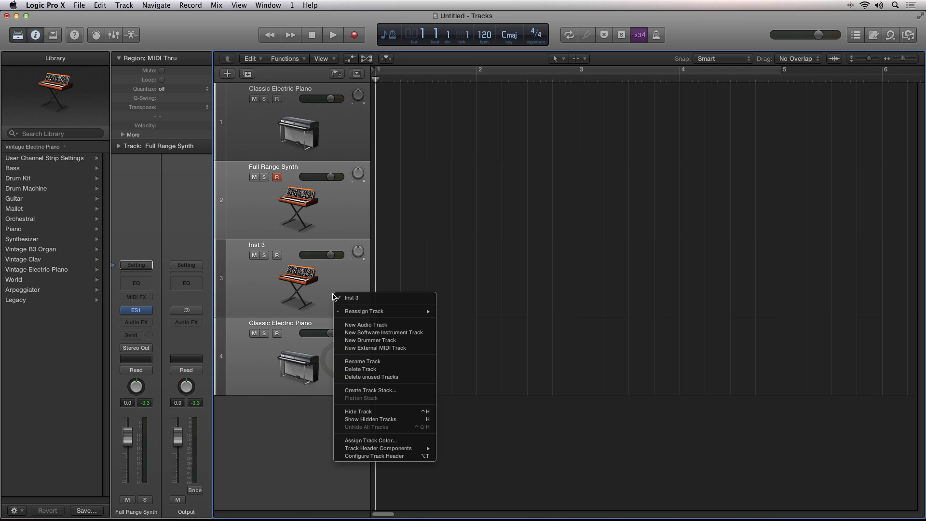
pyautogui.click(414, 391)
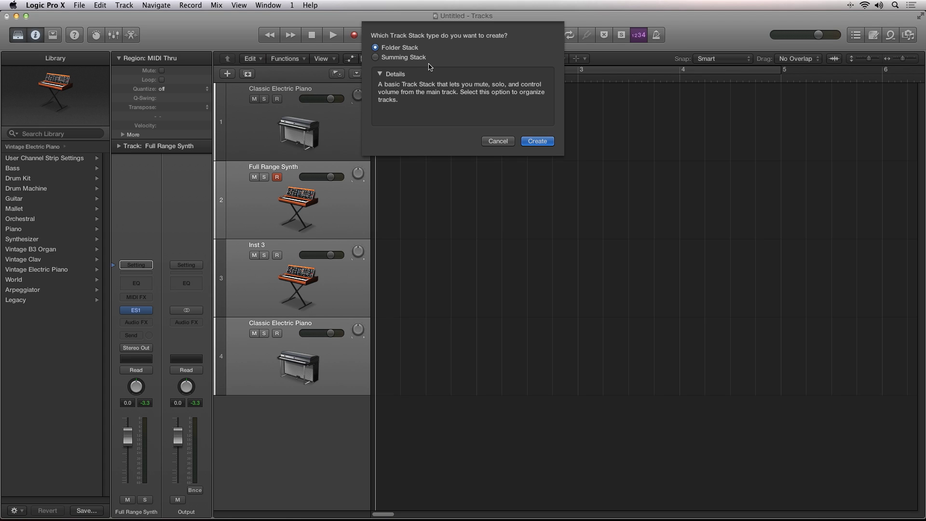
pyautogui.click(381, 74)
pyautogui.click(380, 74)
# Step: Create the stack, rename it 'Layered Synth' and move it above the Classic Electric Piano track
pyautogui.click(543, 140)
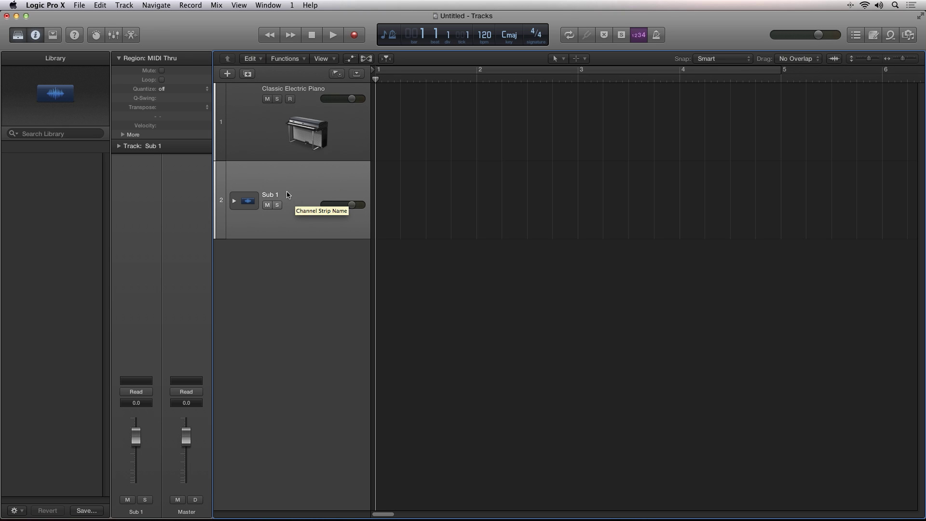
pyautogui.doubleClick(272, 195)
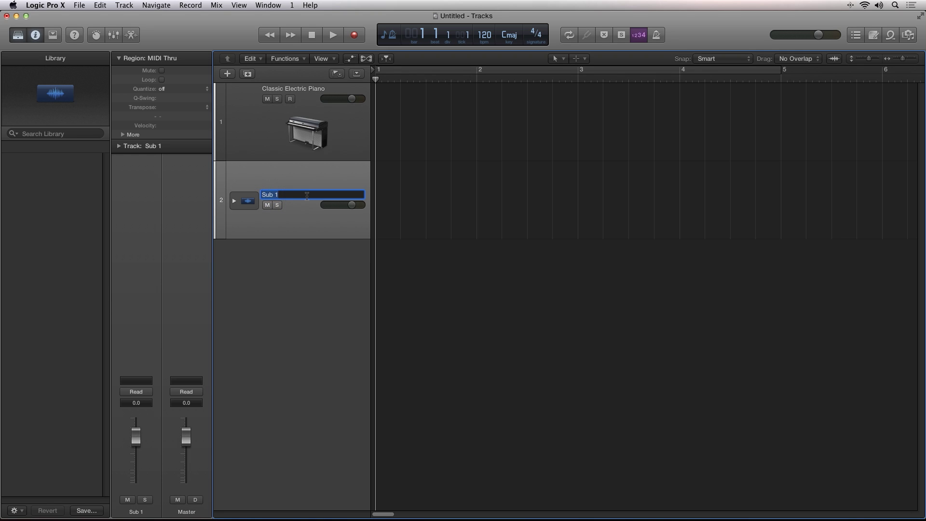
pyautogui.write('Layered Synth')
pyautogui.press('Return')
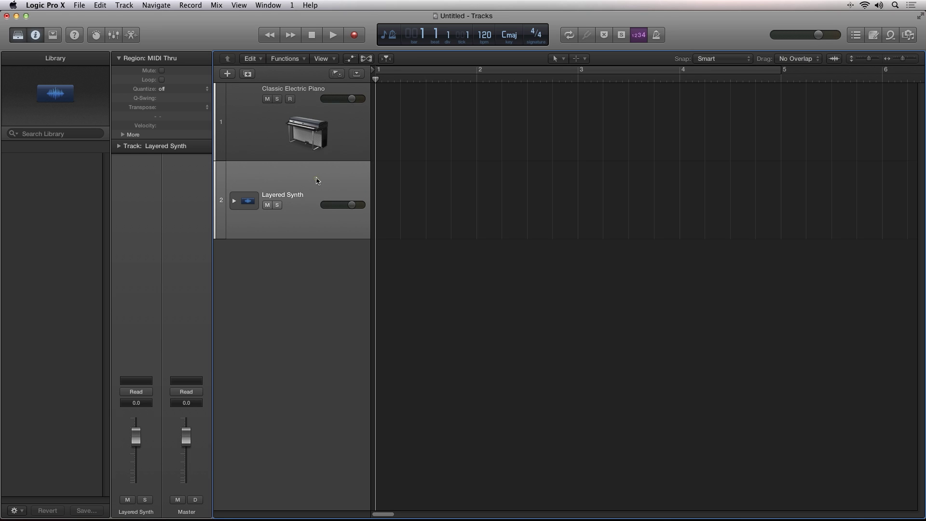
pyautogui.moveTo(317, 181); pyautogui.dragTo(317, 110)
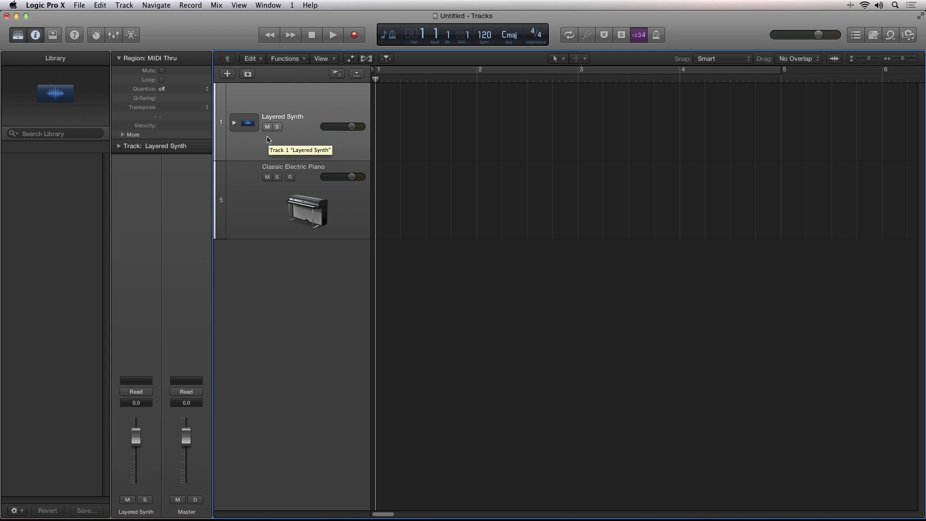
# Step: Expand Layered Synth and reorder its tracks so Inst 3 comes first, above Full Range Synth
pyautogui.click(240, 123)
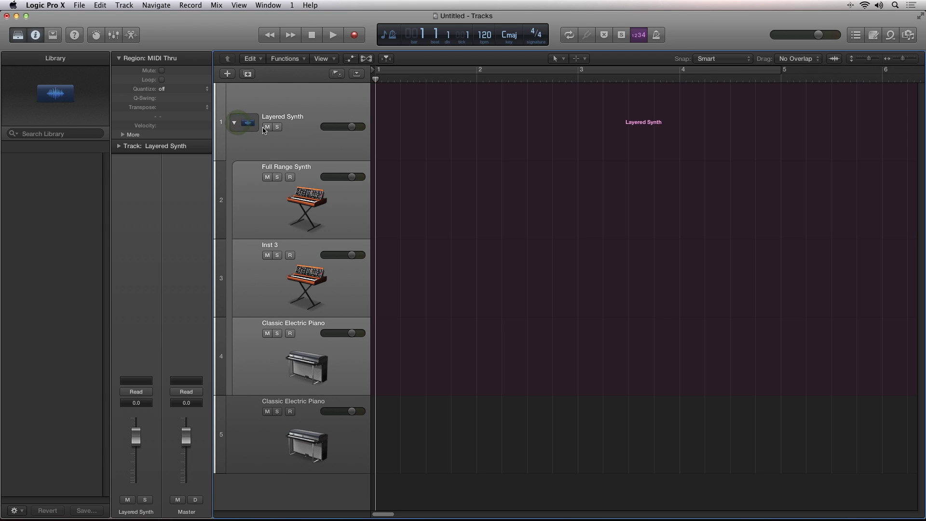
pyautogui.click(350, 216)
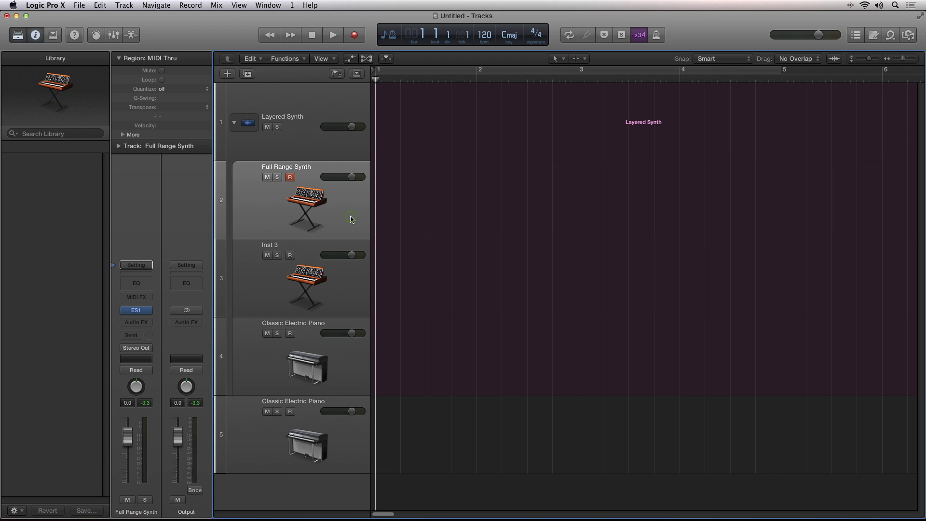
pyautogui.click(339, 304)
pyautogui.click(340, 352)
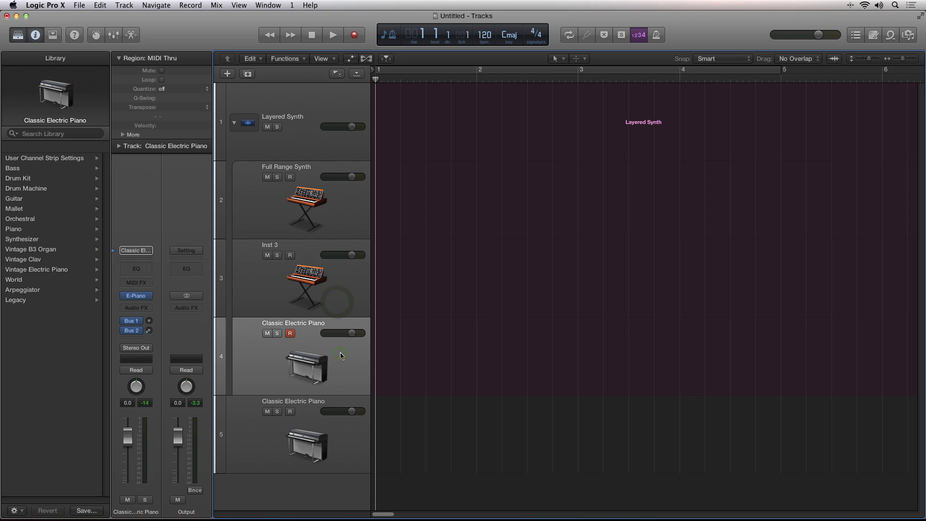
pyautogui.click(340, 289)
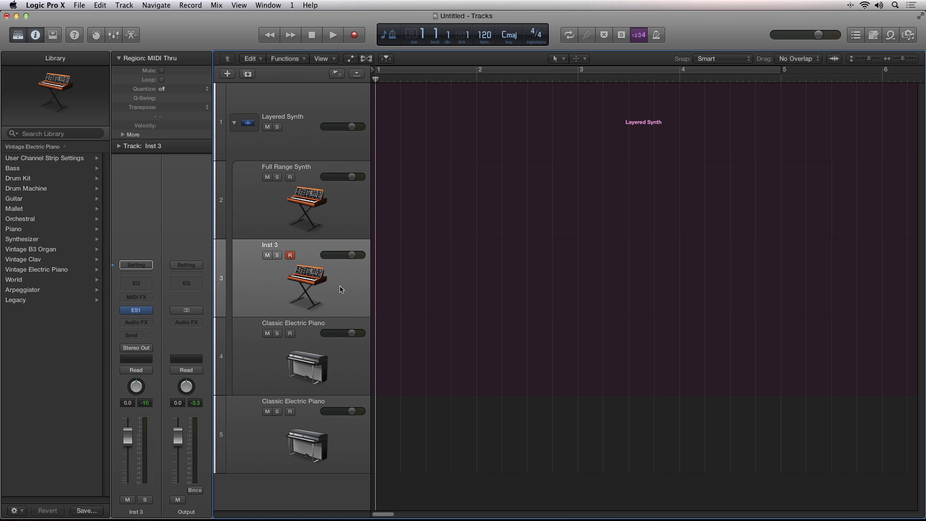
pyautogui.moveTo(340, 289); pyautogui.dragTo(340, 198)
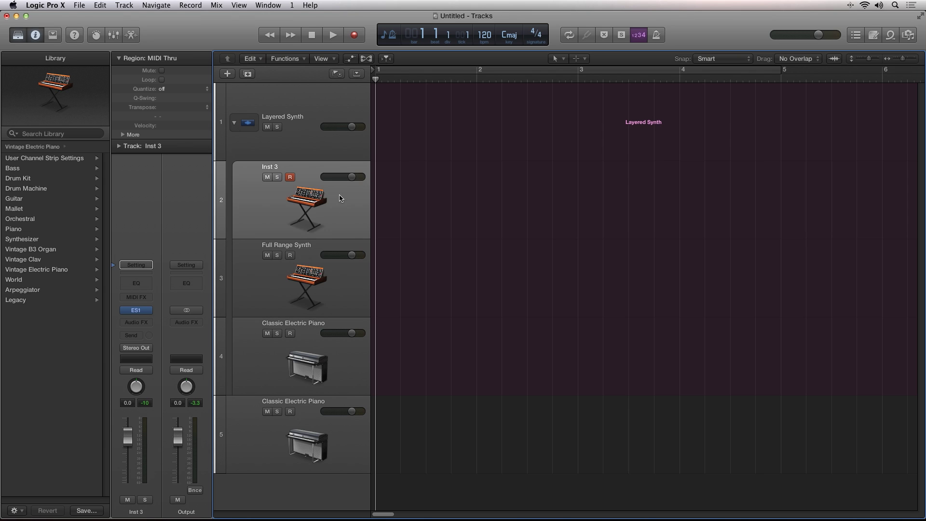
pyautogui.click(347, 288)
pyautogui.moveTo(333, 285); pyautogui.dragTo(324, 483)
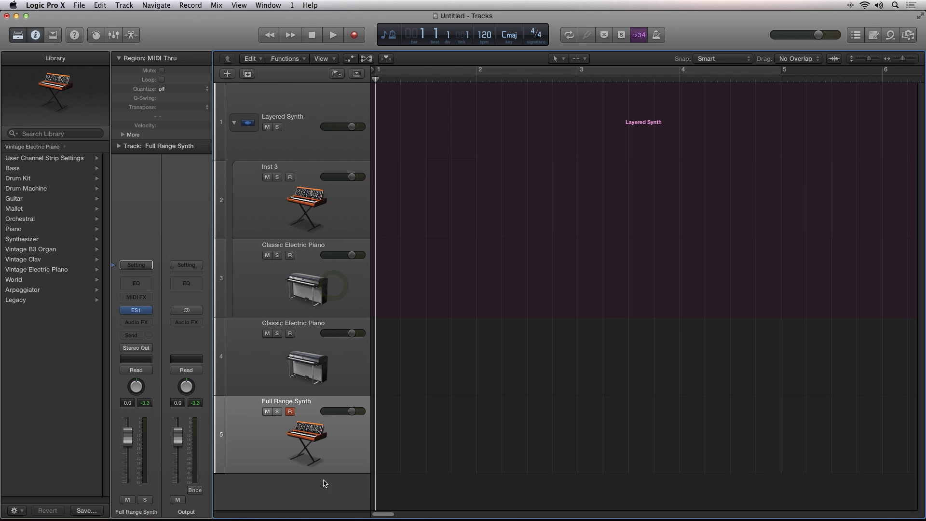
pyautogui.moveTo(336, 437); pyautogui.dragTo(336, 276)
pyautogui.click(343, 228)
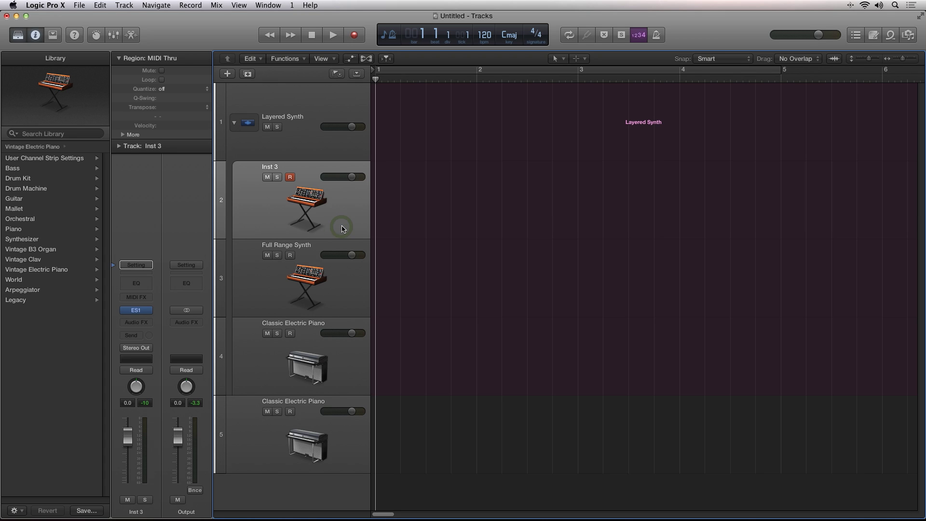
# Step: Turn on Catch Playhead and record a MIDI part on Inst 3 from bar 1 to about bar 5
pyautogui.click(343, 228)
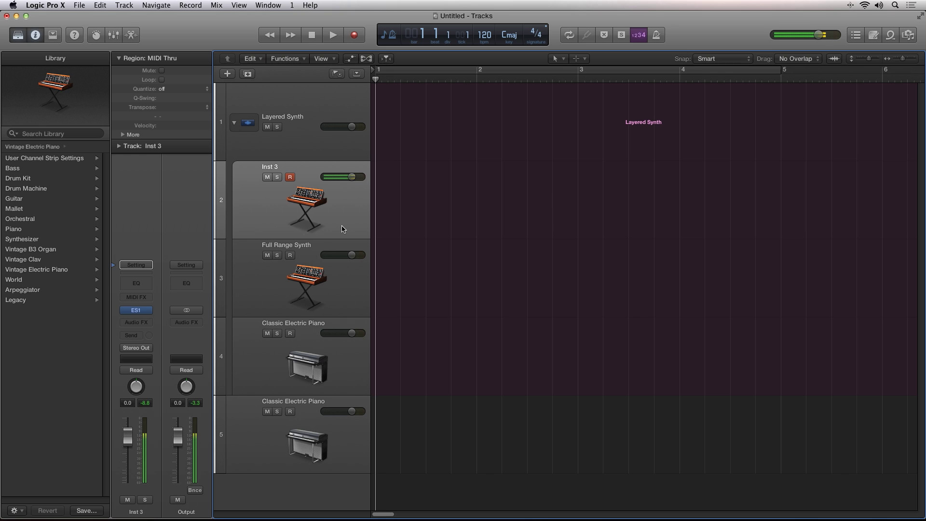
pyautogui.hotkey('ctrl', 'l')
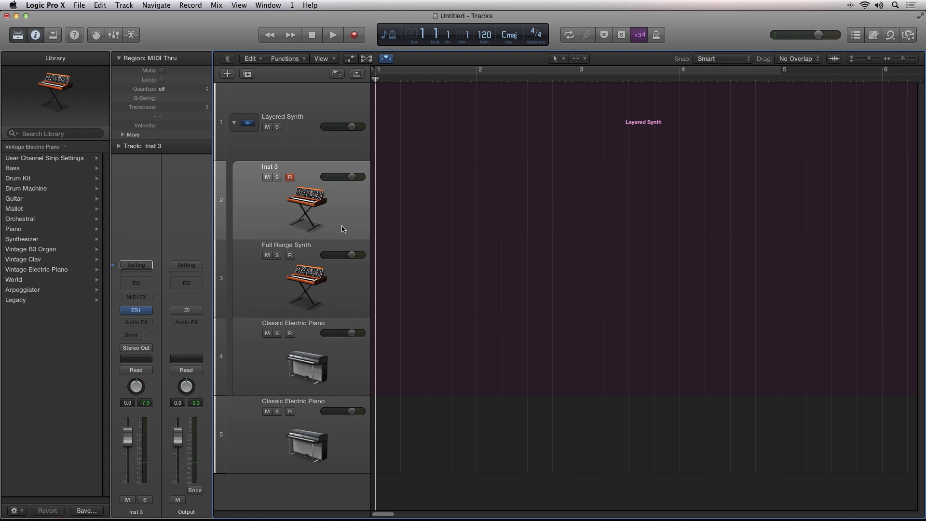
pyautogui.press('r')
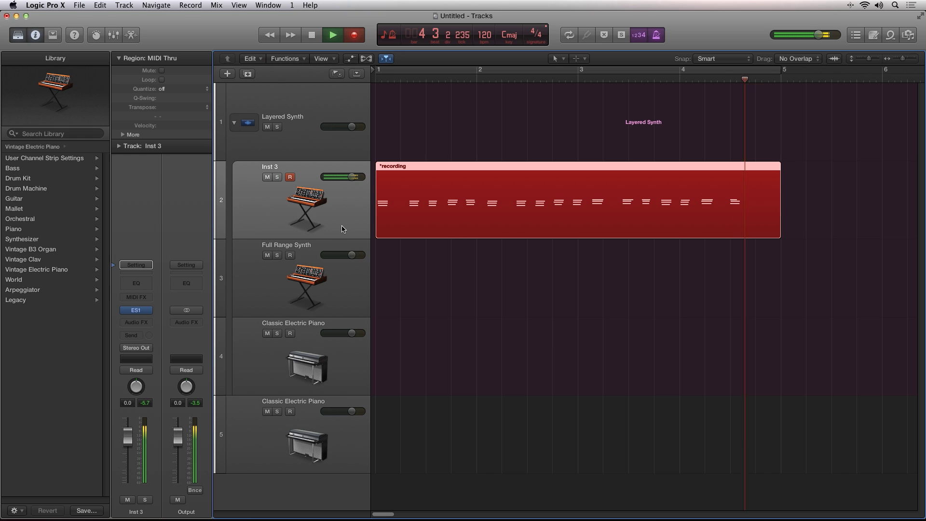
pyautogui.press('space')
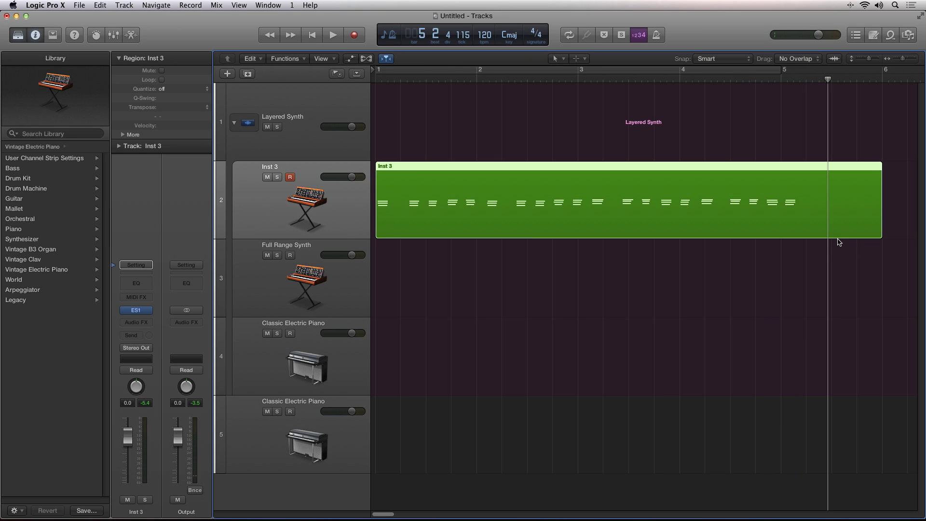
# Step: Trim the Inst 3 region to four bars, copy it to the other stacked tracks, and zoom out
pyautogui.moveTo(881, 235); pyautogui.dragTo(782, 227)
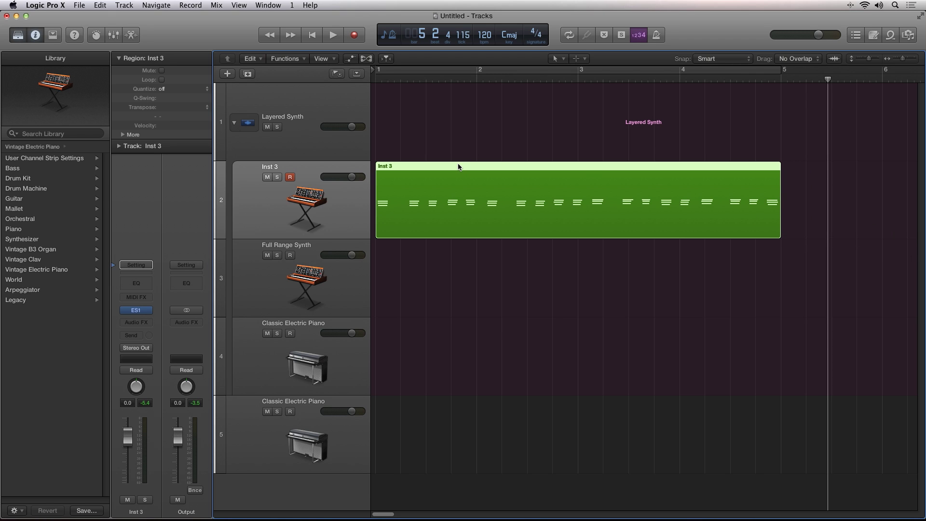
pyautogui.moveTo(458, 167); pyautogui.dragTo(421, 334)
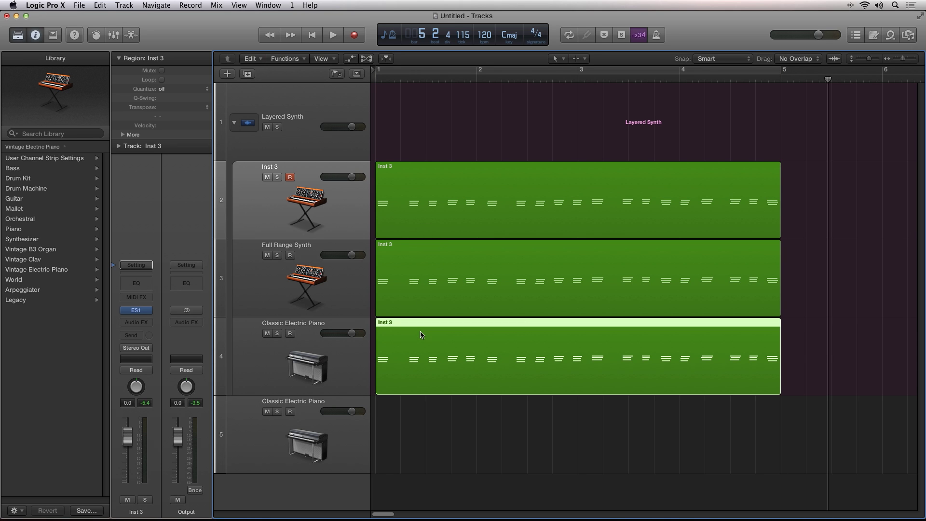
pyautogui.press('super+Left')
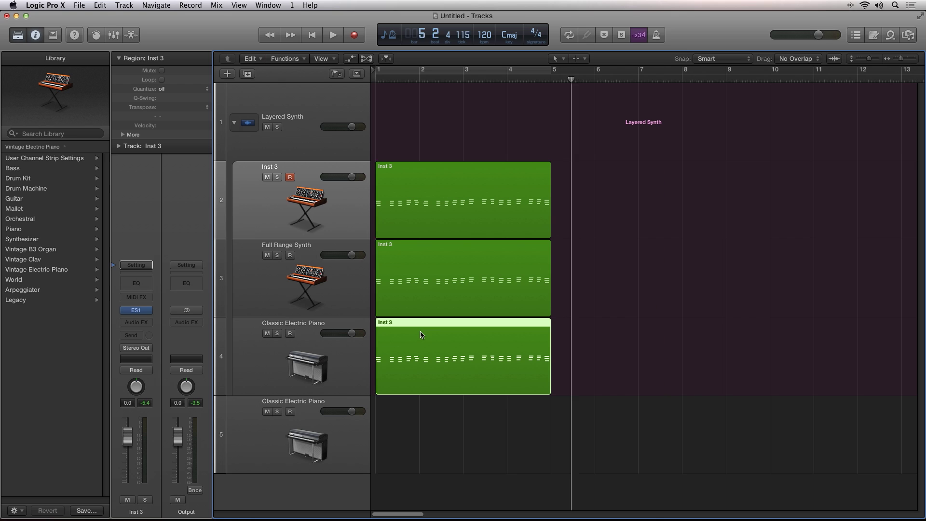
# Step: From bar 1, lower Full Range Synth to -4.0 dB and reduce Piano and Inst 3 volumes during playback
pyautogui.press('Return')
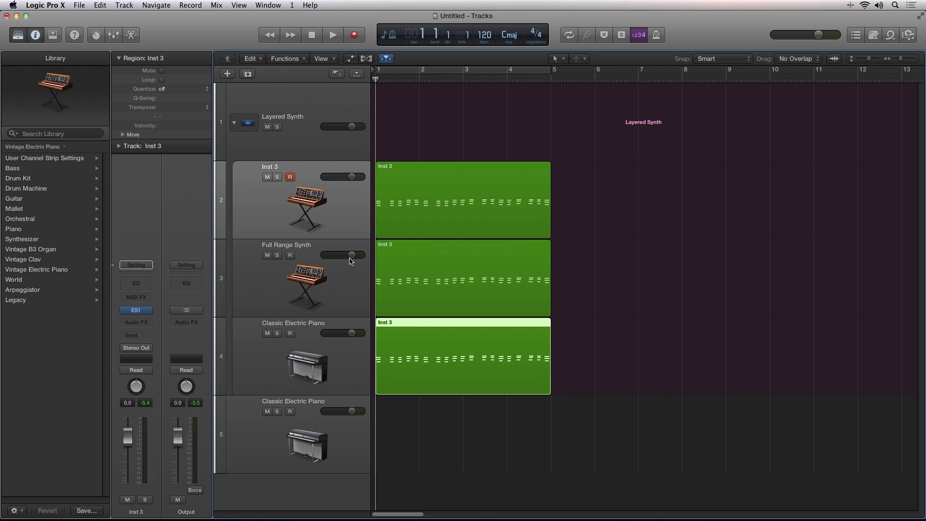
pyautogui.moveTo(351, 255); pyautogui.dragTo(339, 254)
pyautogui.moveTo(352, 334); pyautogui.dragTo(340, 333)
pyautogui.press('space')
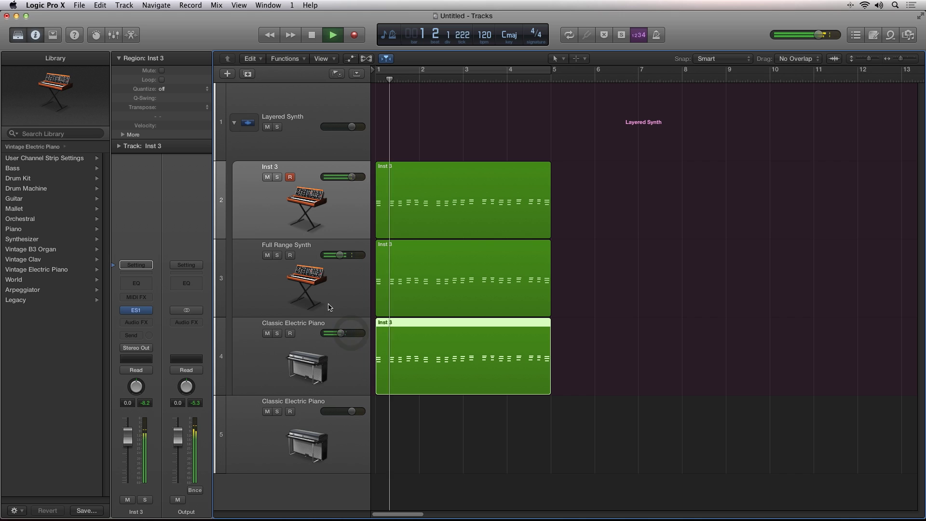
pyautogui.moveTo(342, 178); pyautogui.dragTo(336, 179)
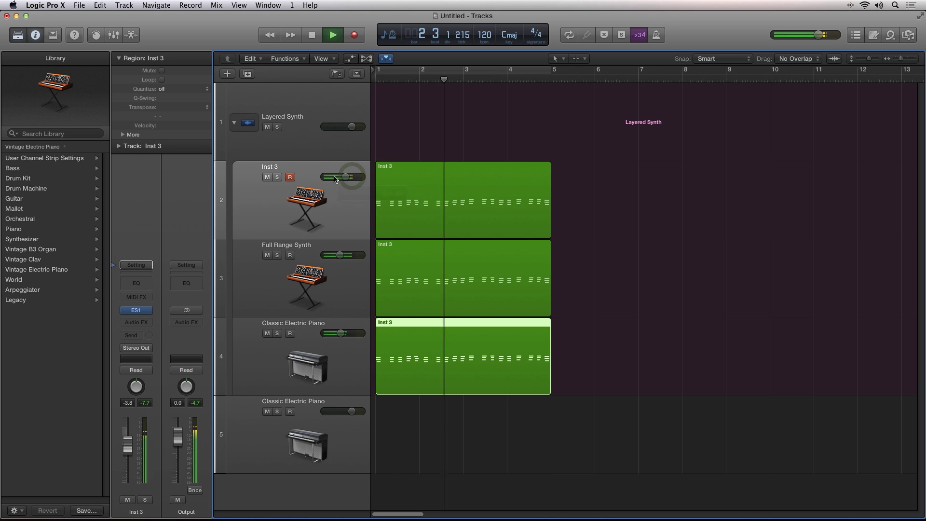
# Step: Cycle bars 1–5 and fine-tune the stack volumes, bringing Inst 3 to -1.2 dB
pyautogui.click(409, 69)
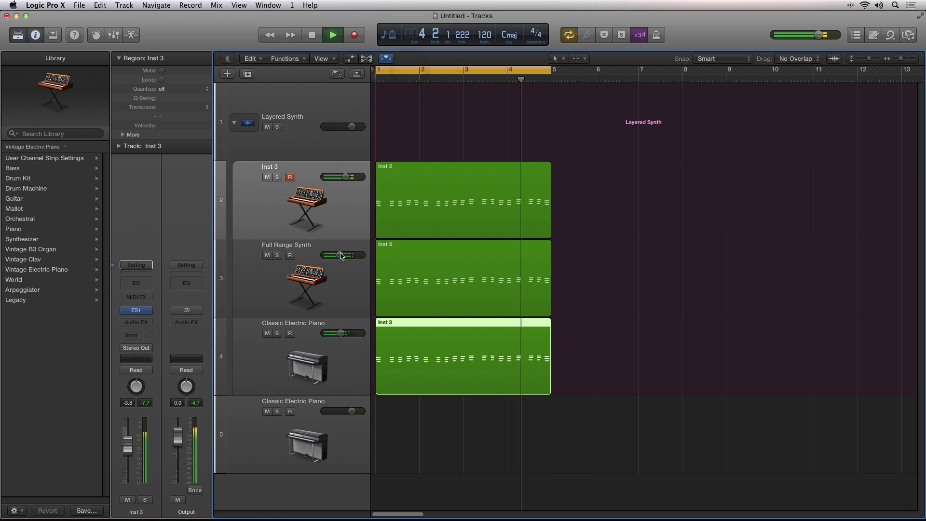
pyautogui.moveTo(339, 258); pyautogui.dragTo(333, 258)
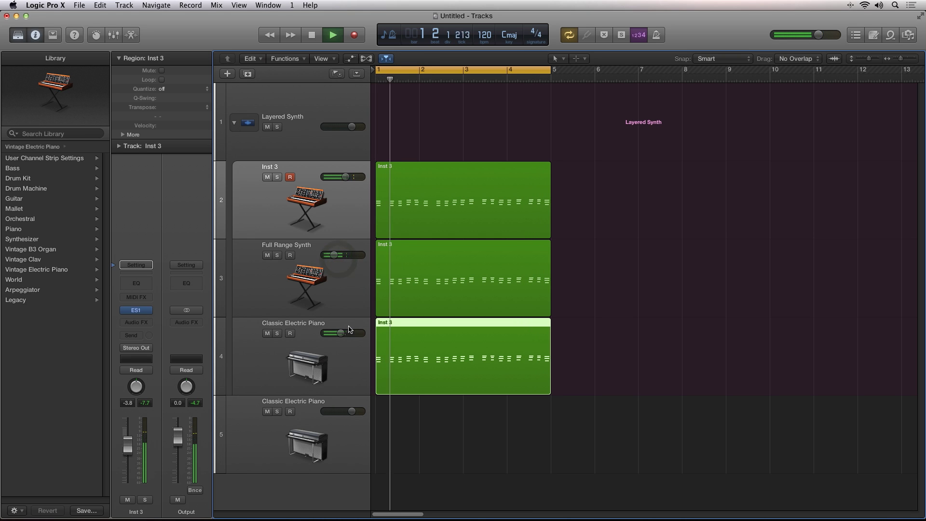
pyautogui.moveTo(340, 336); pyautogui.dragTo(363, 338)
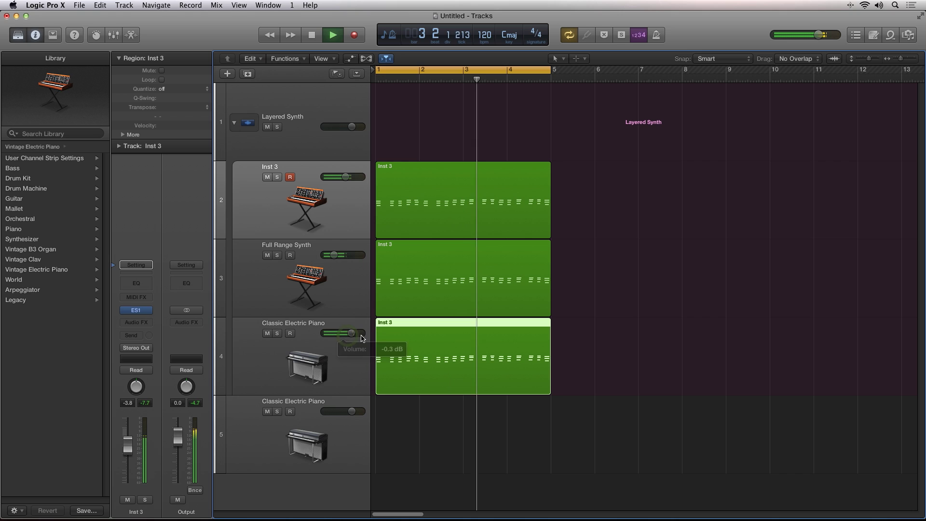
pyautogui.moveTo(347, 177); pyautogui.dragTo(360, 182)
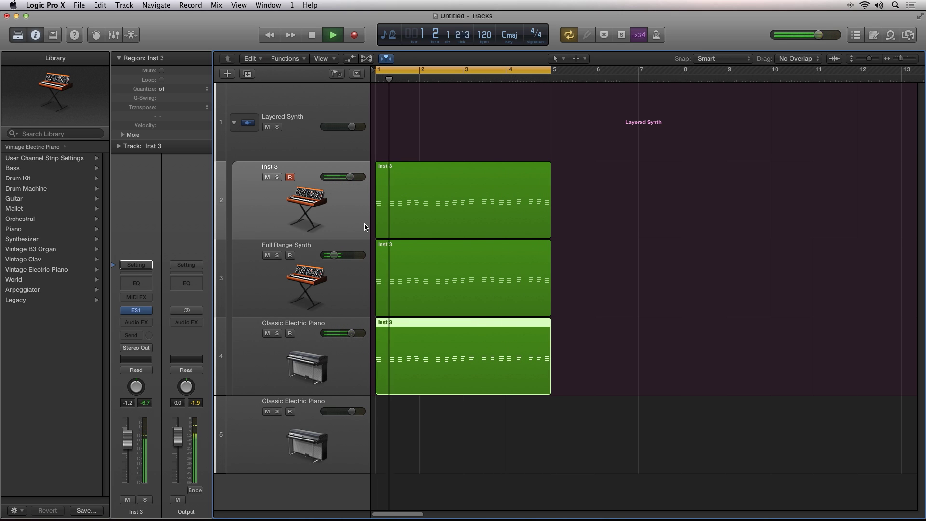
pyautogui.press('space')
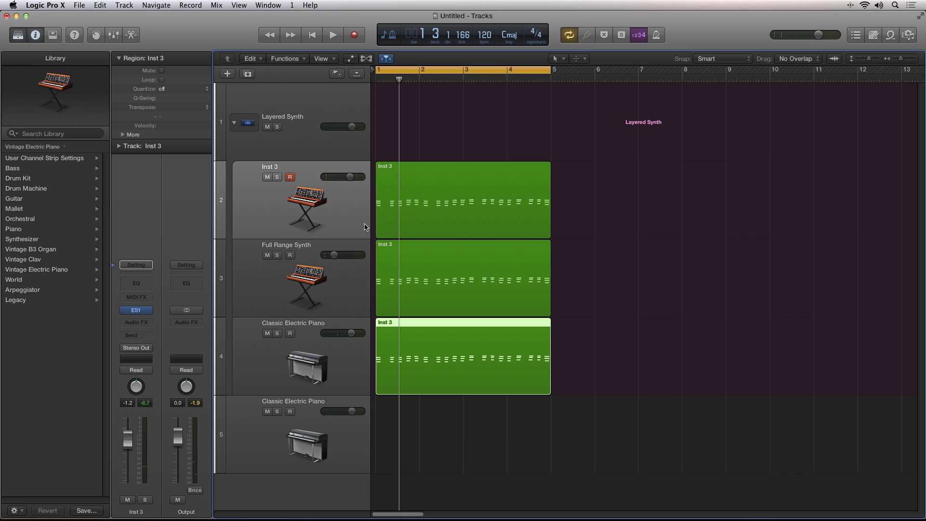
# Step: Collapse the Layered Synth stack, select its summary region, and turn off the cycle range
pyautogui.click(354, 210)
pyautogui.click(316, 146)
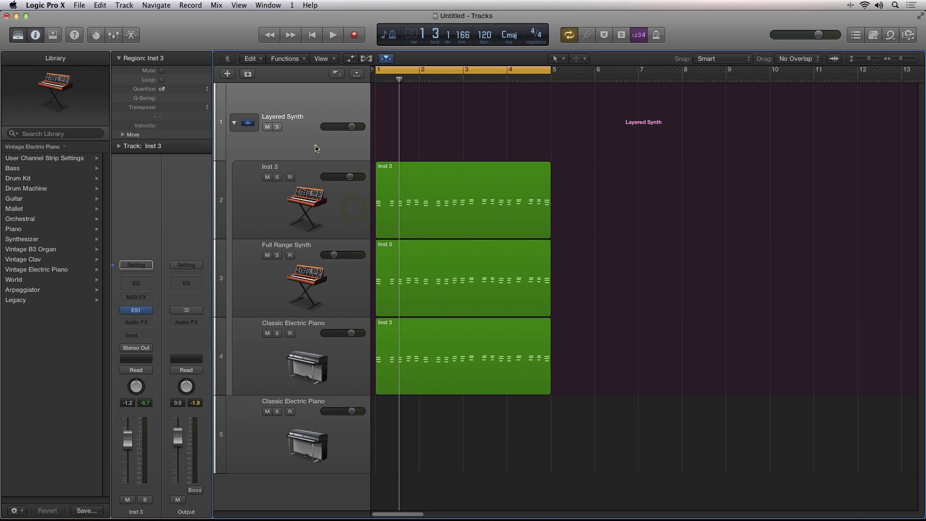
pyautogui.click(245, 123)
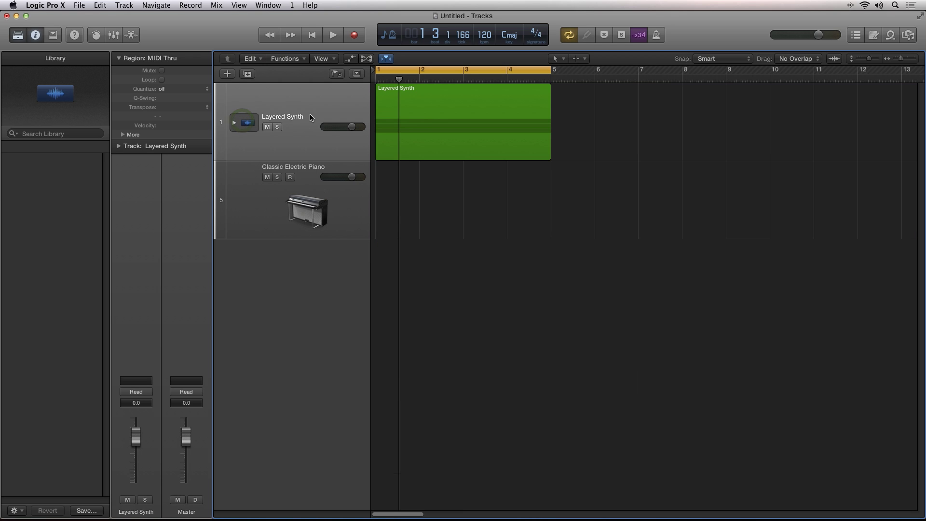
pyautogui.click(432, 120)
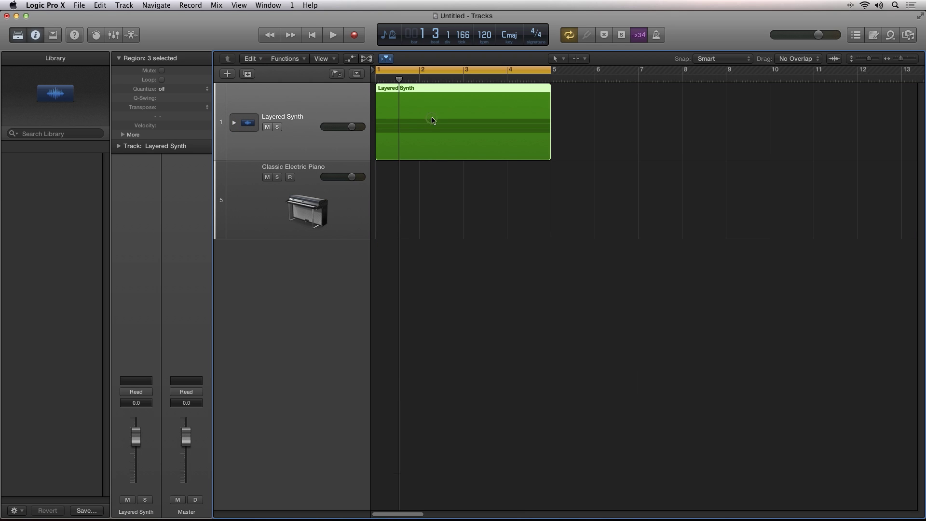
pyautogui.click(466, 71)
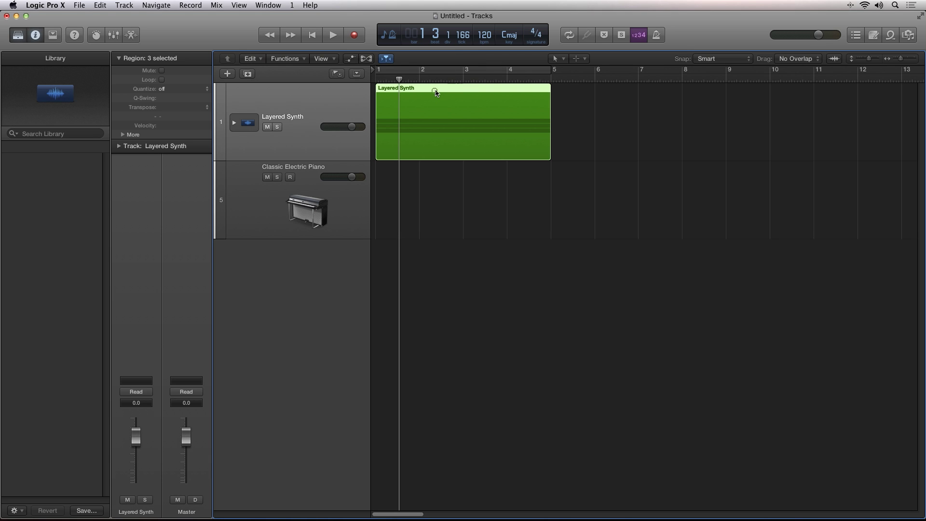
# Step: Copy the Layered Synth region to bar 5 and loop it out to bar 16
pyautogui.moveTo(435, 93); pyautogui.dragTo(611, 94)
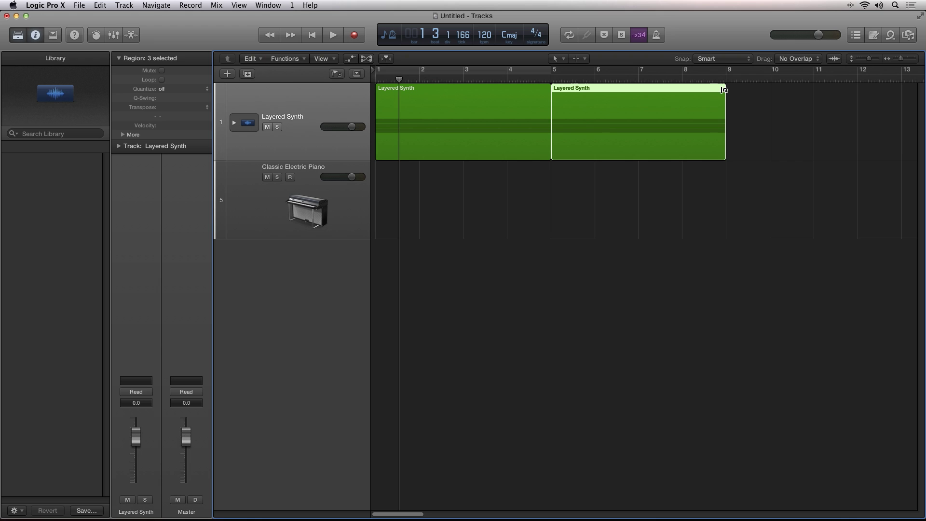
pyautogui.moveTo(727, 89)
pyautogui.mouseDown()
pyautogui.moveTo(880, 98)
pyautogui.moveTo(713, 102)
pyautogui.mouseUp()
pyautogui.press('super+Left')
pyautogui.hscroll(-5, 682, 150)
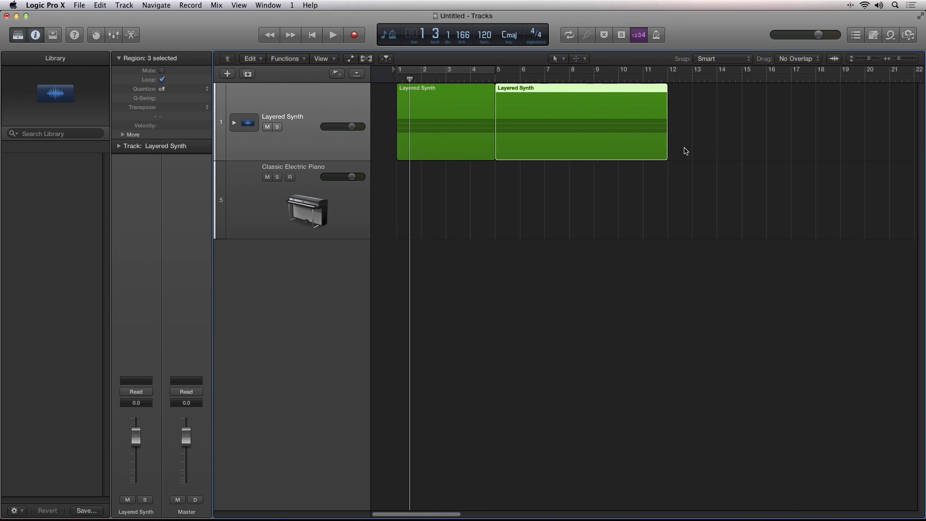
# Step: Split the first region at bars 3, 4 and 5, delete the bar 3–4 piece, and expand the stack
pyautogui.click(424, 120)
pyautogui.moveTo(425, 100); pyautogui.dragTo(473, 110)
pyautogui.click(426, 101)
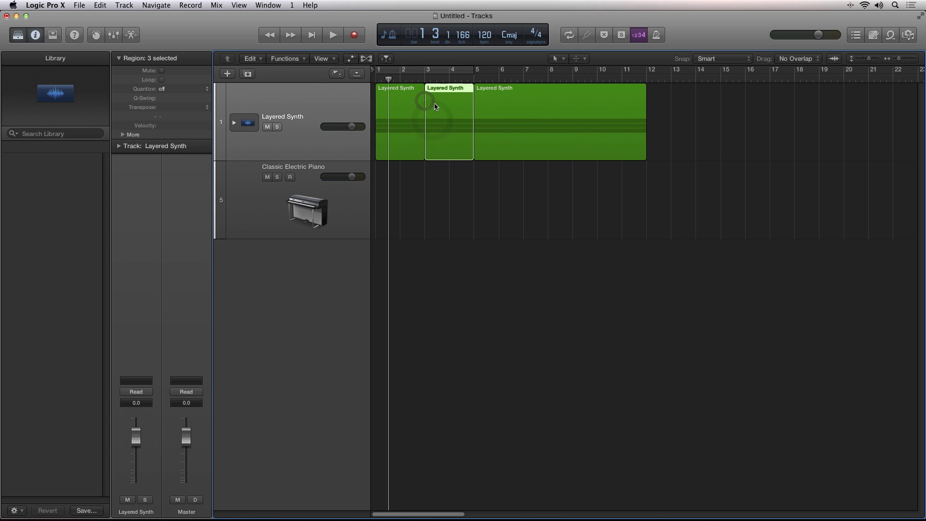
pyautogui.click(448, 116)
pyautogui.click(449, 114)
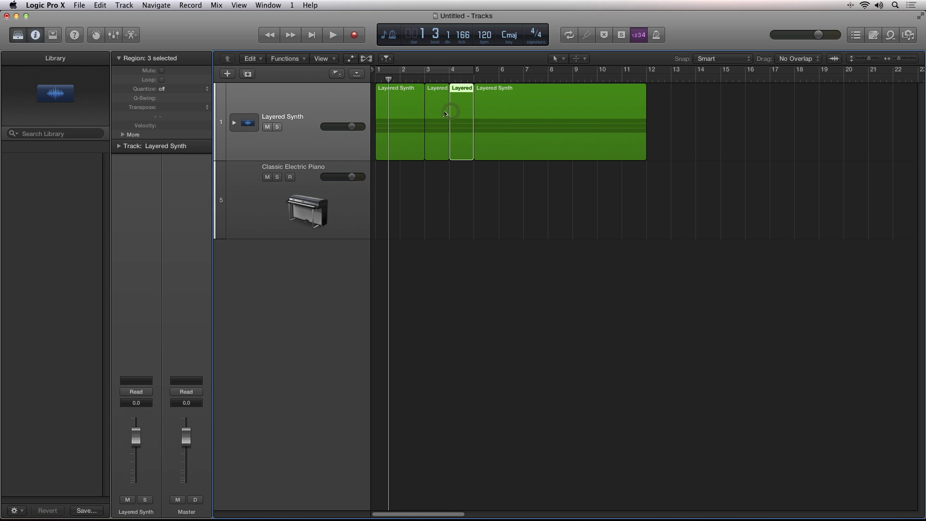
pyautogui.click(444, 112)
pyautogui.press('Delete')
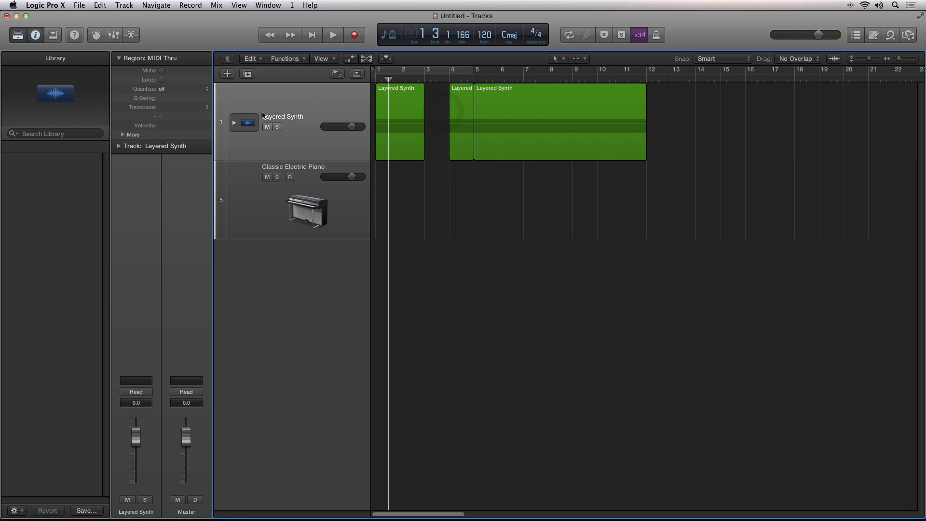
pyautogui.click(246, 124)
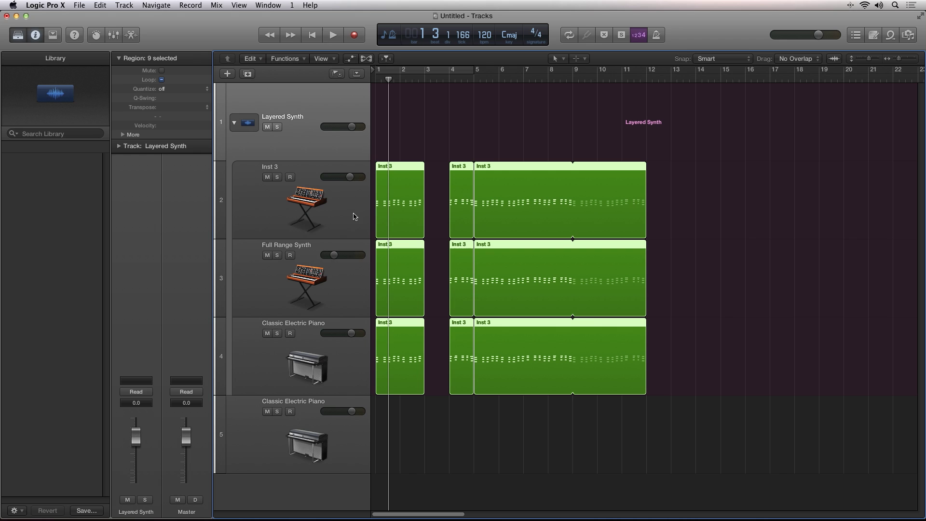
# Step: Flatten Layered Synth, then group Inst 3, Full Range Synth and Classic Electric Piano into a summing stack
pyautogui.rightClick(308, 136)
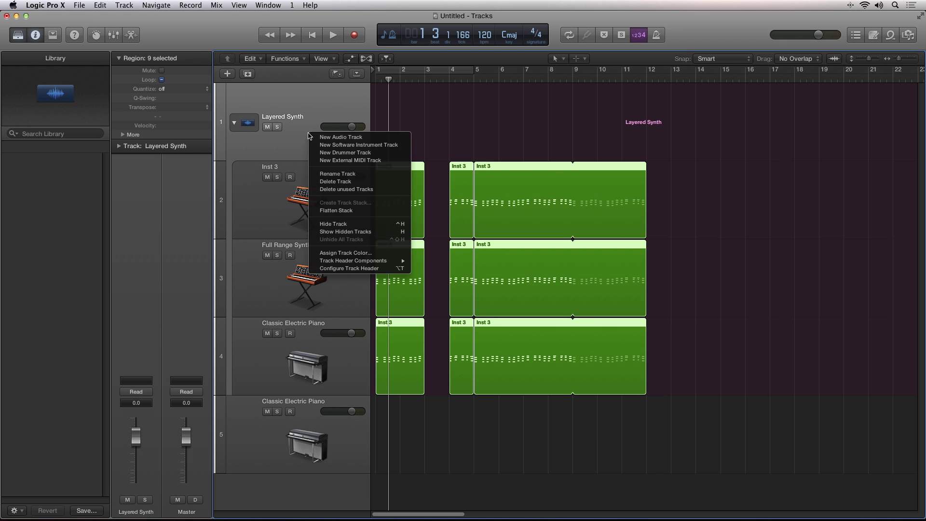
pyautogui.click(393, 216)
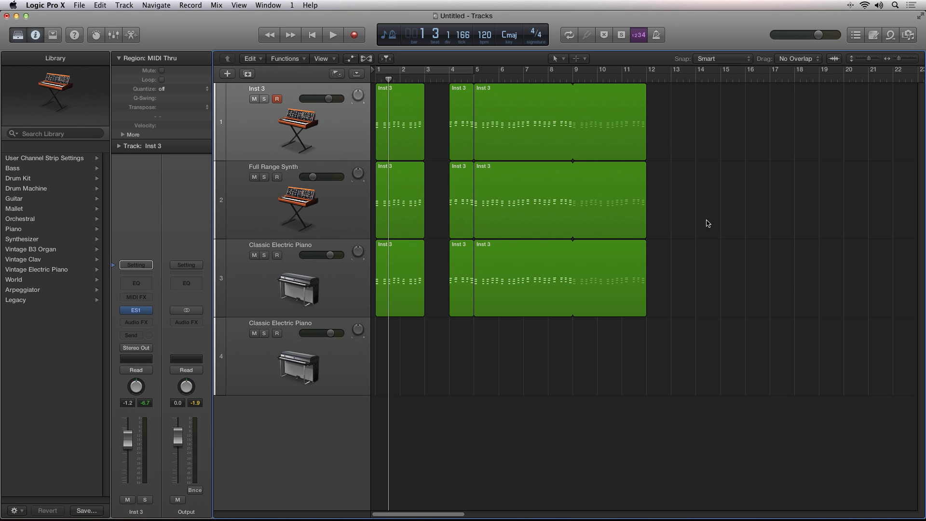
pyautogui.keyDown('shift'); pyautogui.click(342, 198); pyautogui.keyUp('shift')
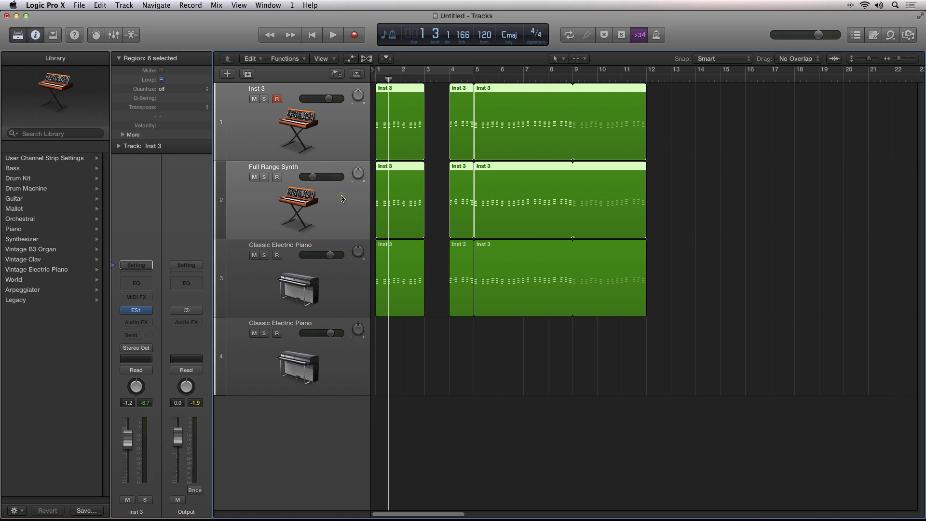
pyautogui.keyDown('shift'); pyautogui.click(335, 279); pyautogui.keyUp('shift')
pyautogui.rightClick(334, 216)
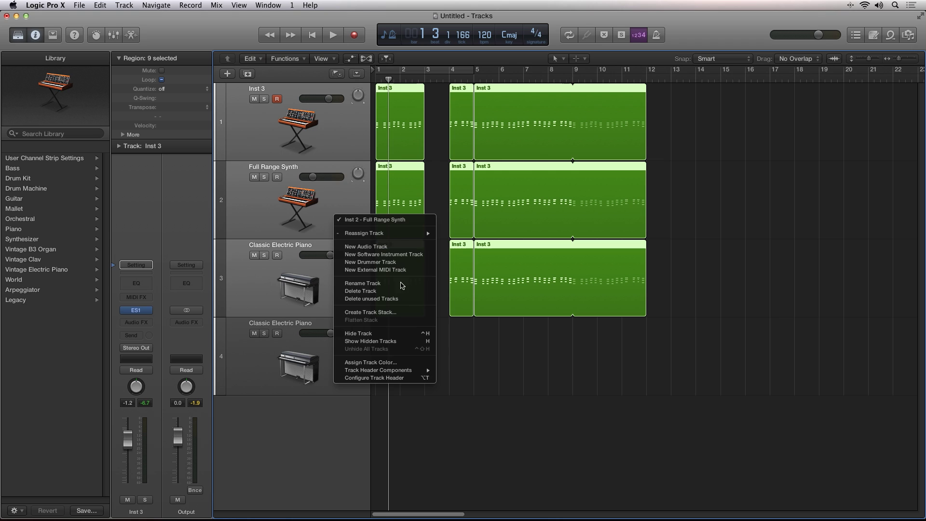
pyautogui.click(405, 312)
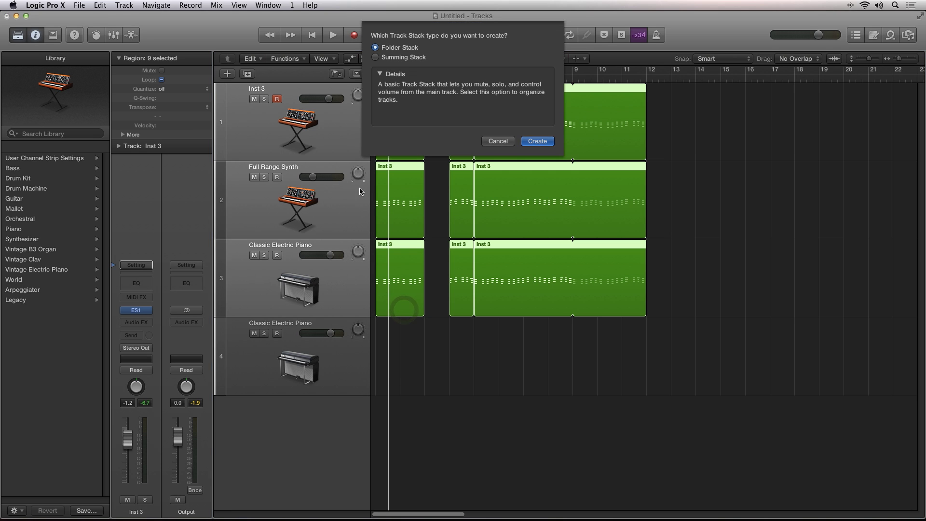
pyautogui.click(375, 58)
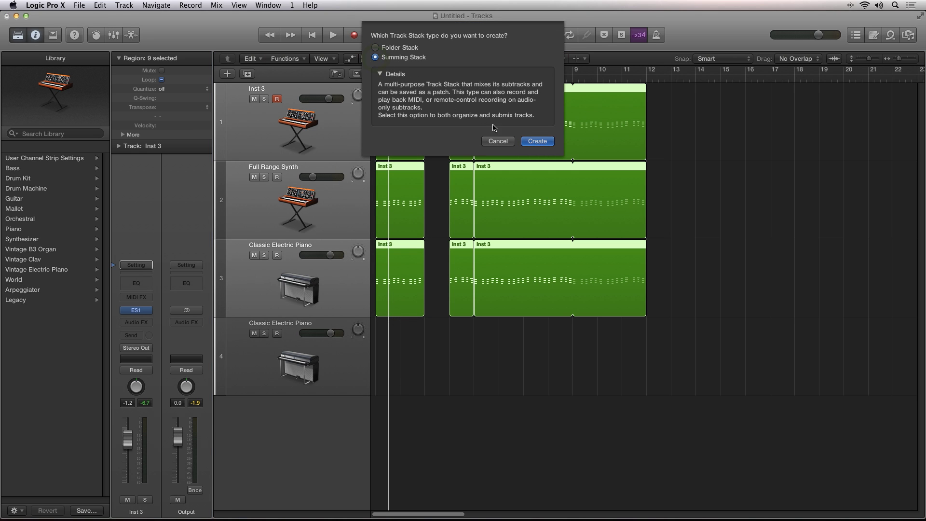
pyautogui.click(530, 141)
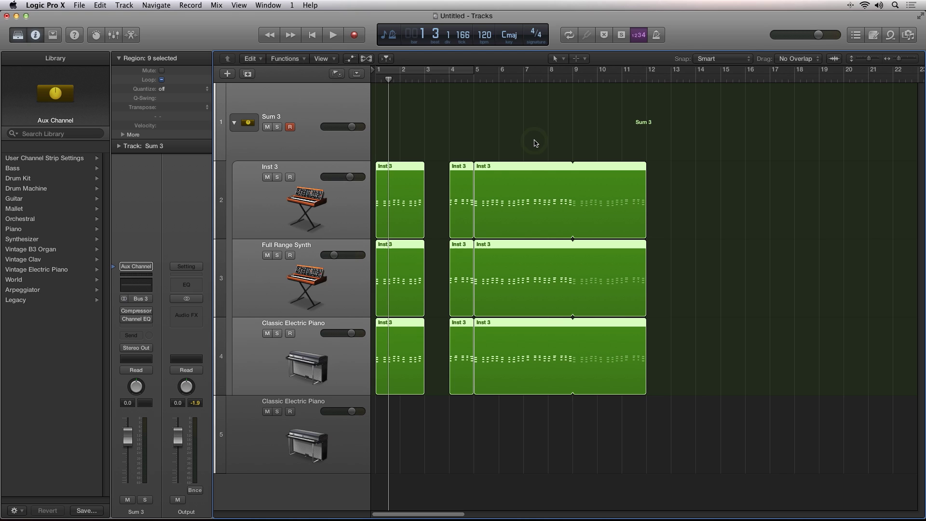
# Step: Delete all regions to the right of the gap in the Sum 3 stack
pyautogui.click(234, 123)
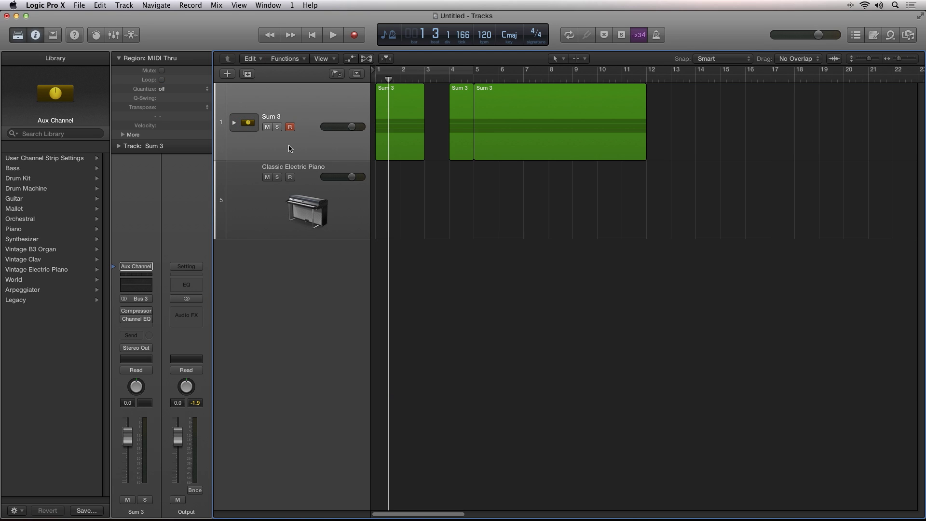
pyautogui.doubleClick(251, 126)
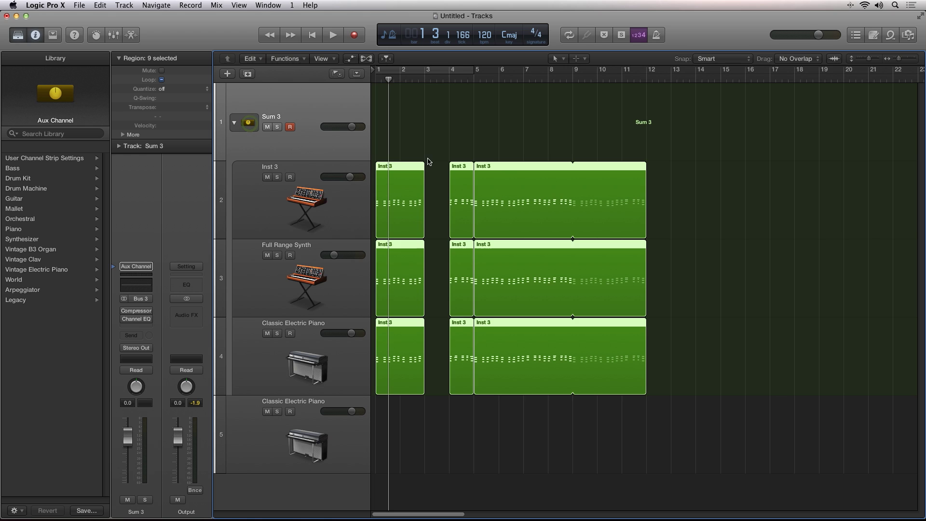
pyautogui.moveTo(676, 218); pyautogui.dragTo(439, 400)
pyautogui.press('Delete')
# Step: Delete the first Full Range Synth and piano regions, move the Inst 3 region onto Sum 3, and play
pyautogui.moveTo(441, 291); pyautogui.dragTo(358, 381)
pyautogui.press('Delete')
pyautogui.moveTo(400, 192); pyautogui.dragTo(399, 122)
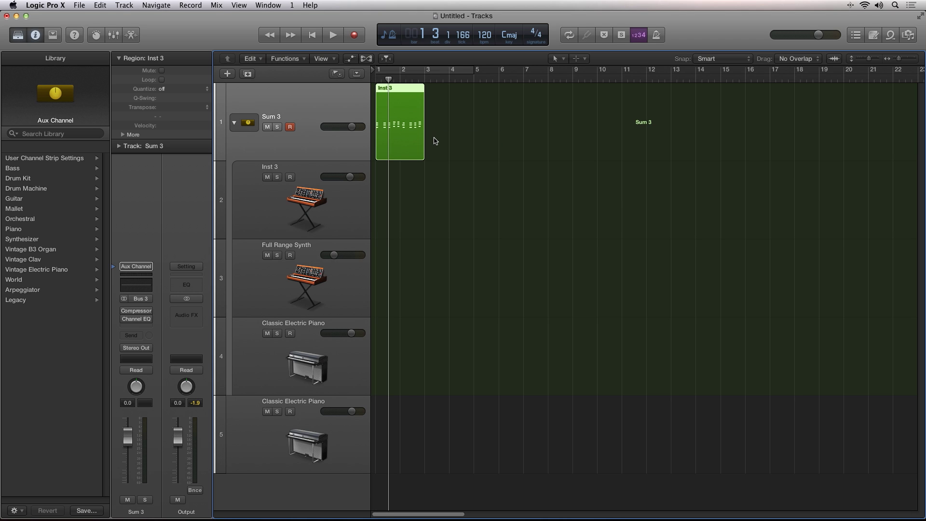
pyautogui.press('space')
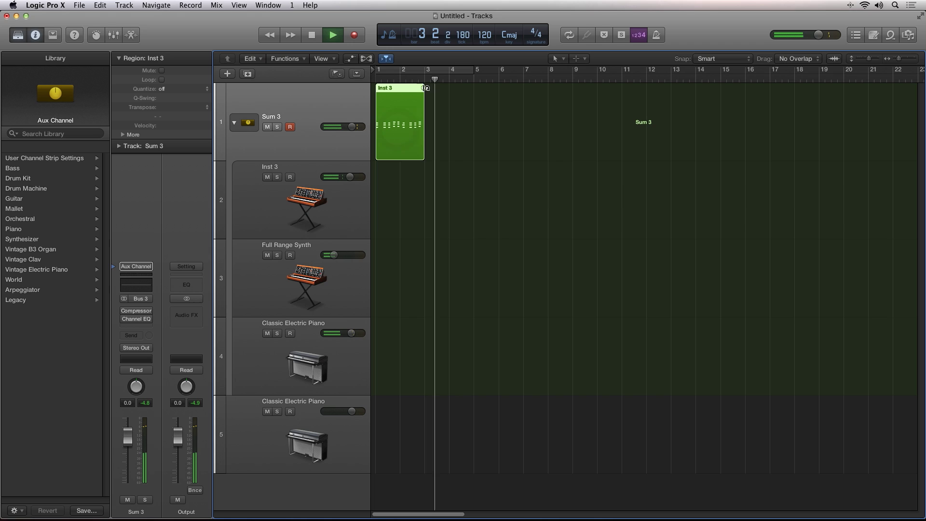
# Step: Loop the Inst 3 region out to bar 5, set a cycle over bars 1–5, and play it
pyautogui.moveTo(426, 88); pyautogui.dragTo(473, 92)
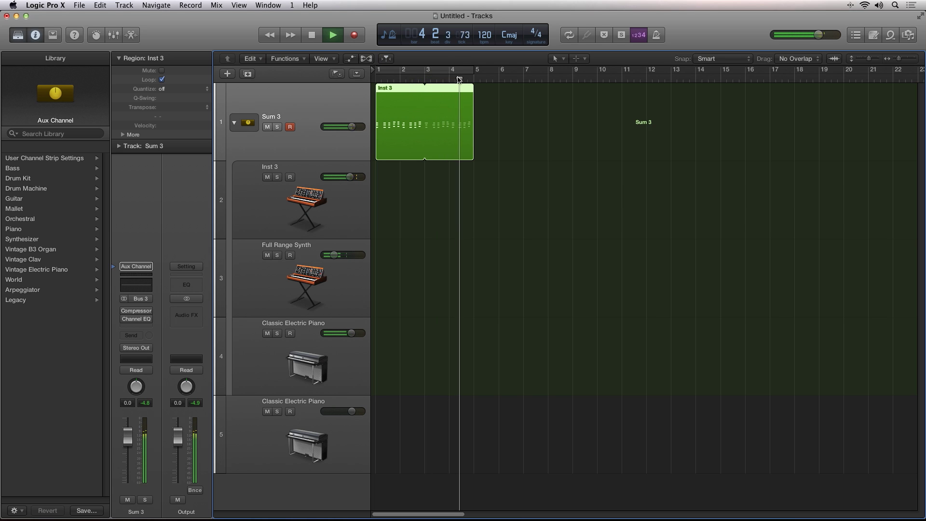
pyautogui.click(438, 71)
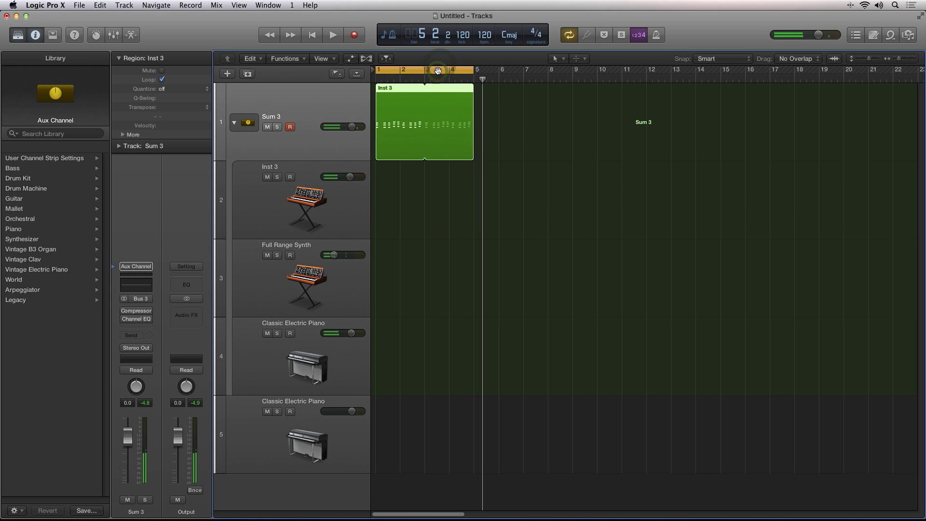
pyautogui.press('space')
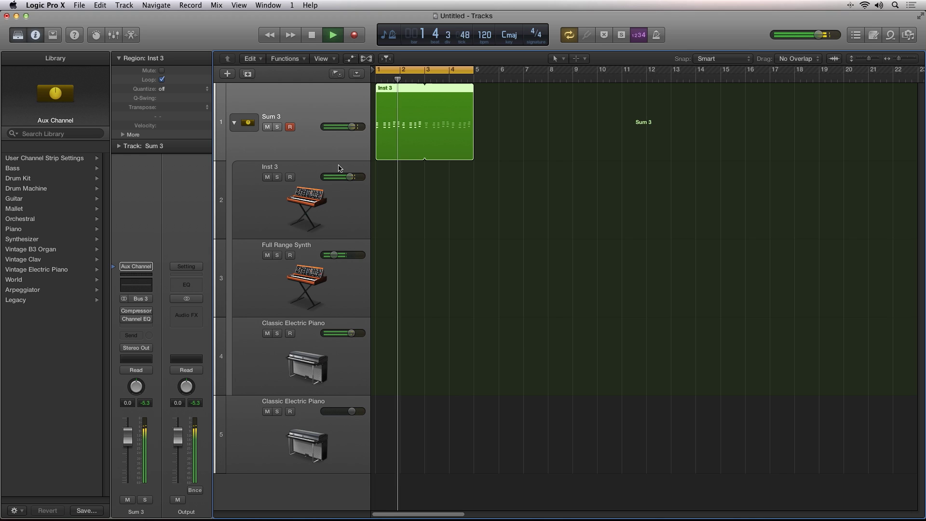
pyautogui.click(247, 123)
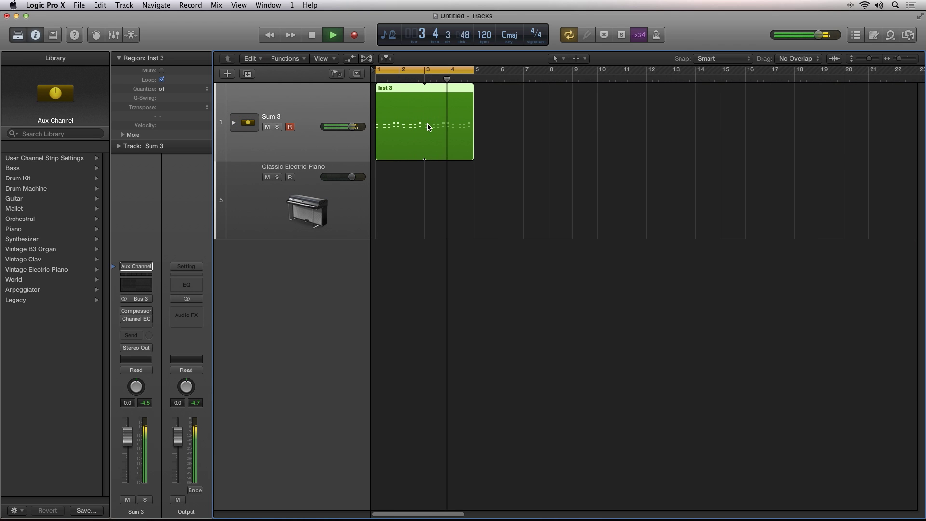
pyautogui.press('space')
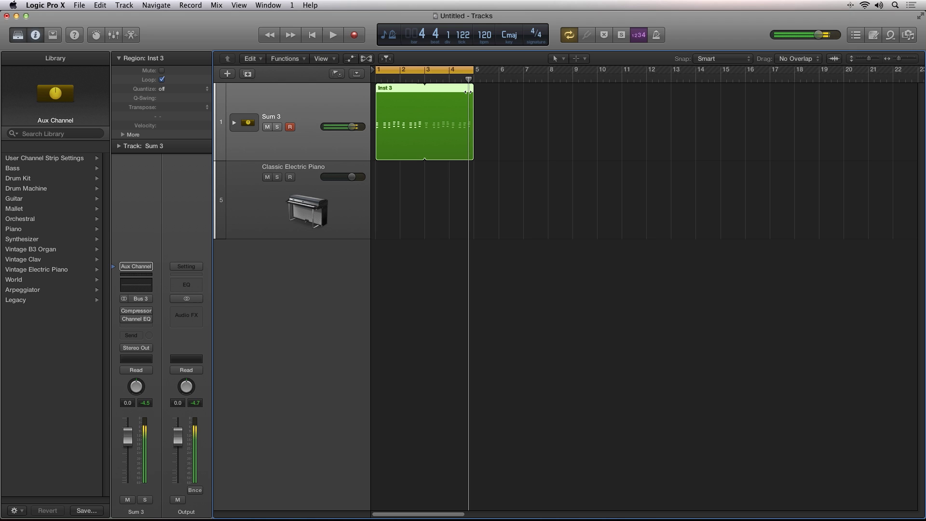
# Step: Expand Sum 3, select the Inst 3, Full Range Synth and Classic Electric Piano tracks in turn, and zoom in horizontally
pyautogui.click(246, 122)
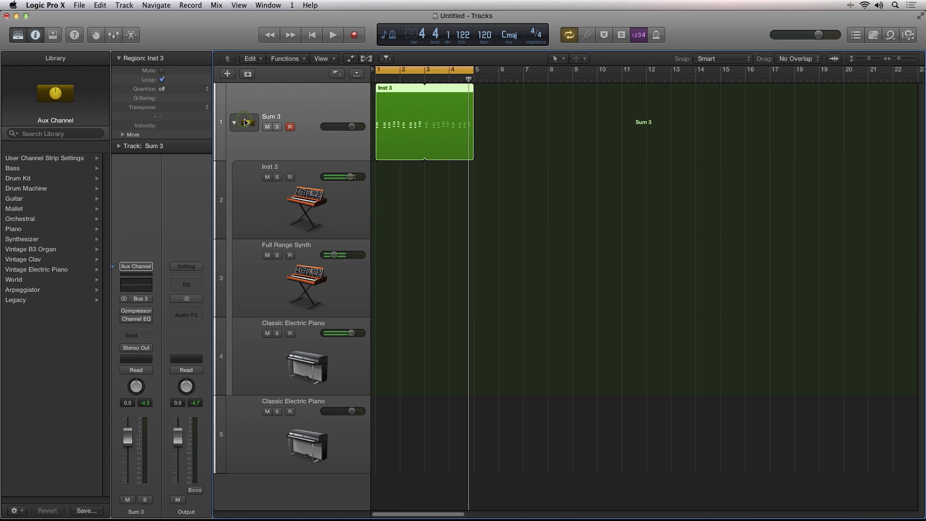
pyautogui.click(337, 220)
pyautogui.click(343, 287)
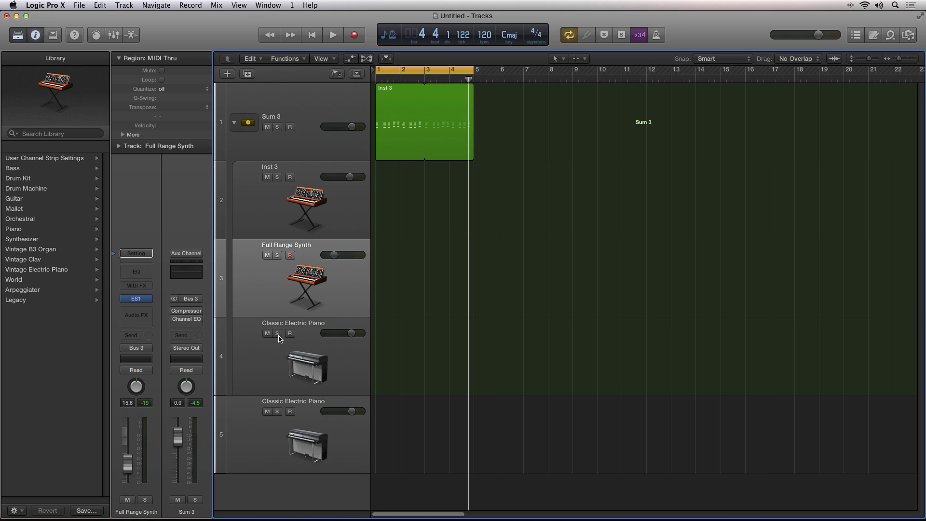
pyautogui.click(257, 369)
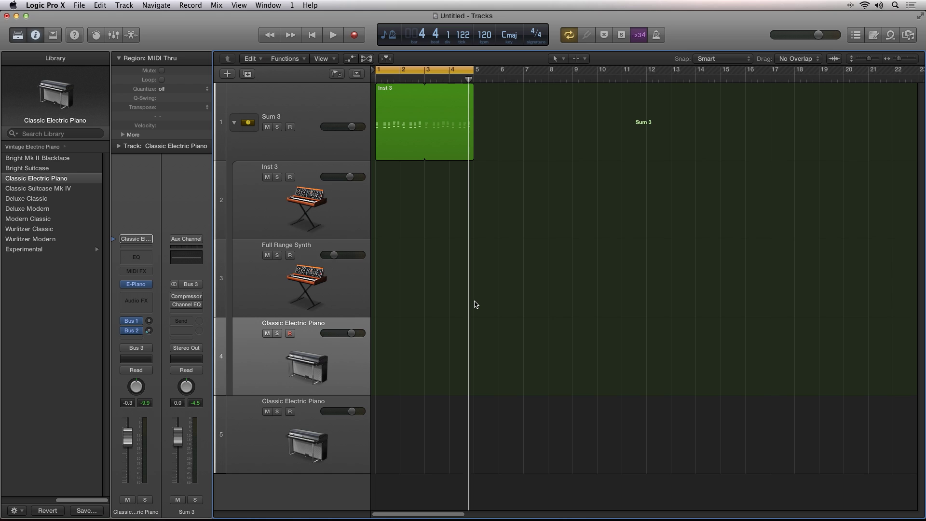
pyautogui.press('super+Right')
pyautogui.press('super+Right')
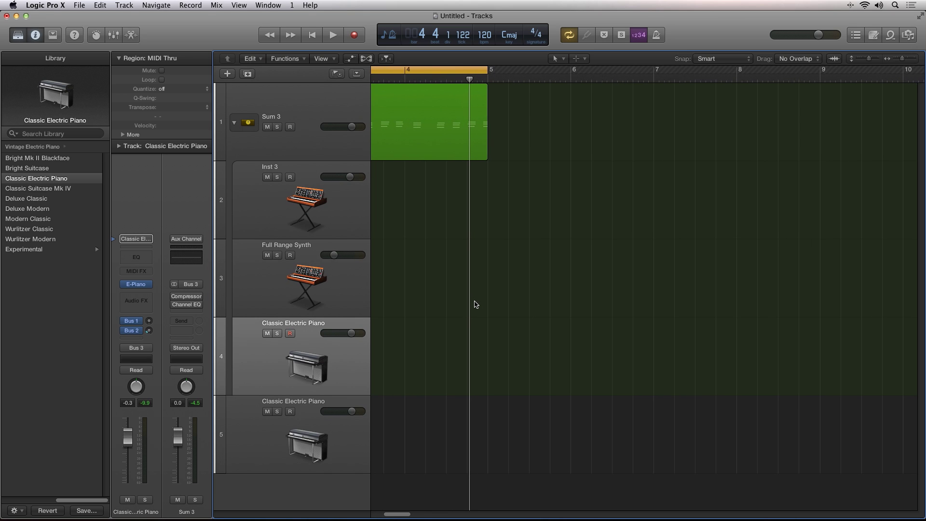